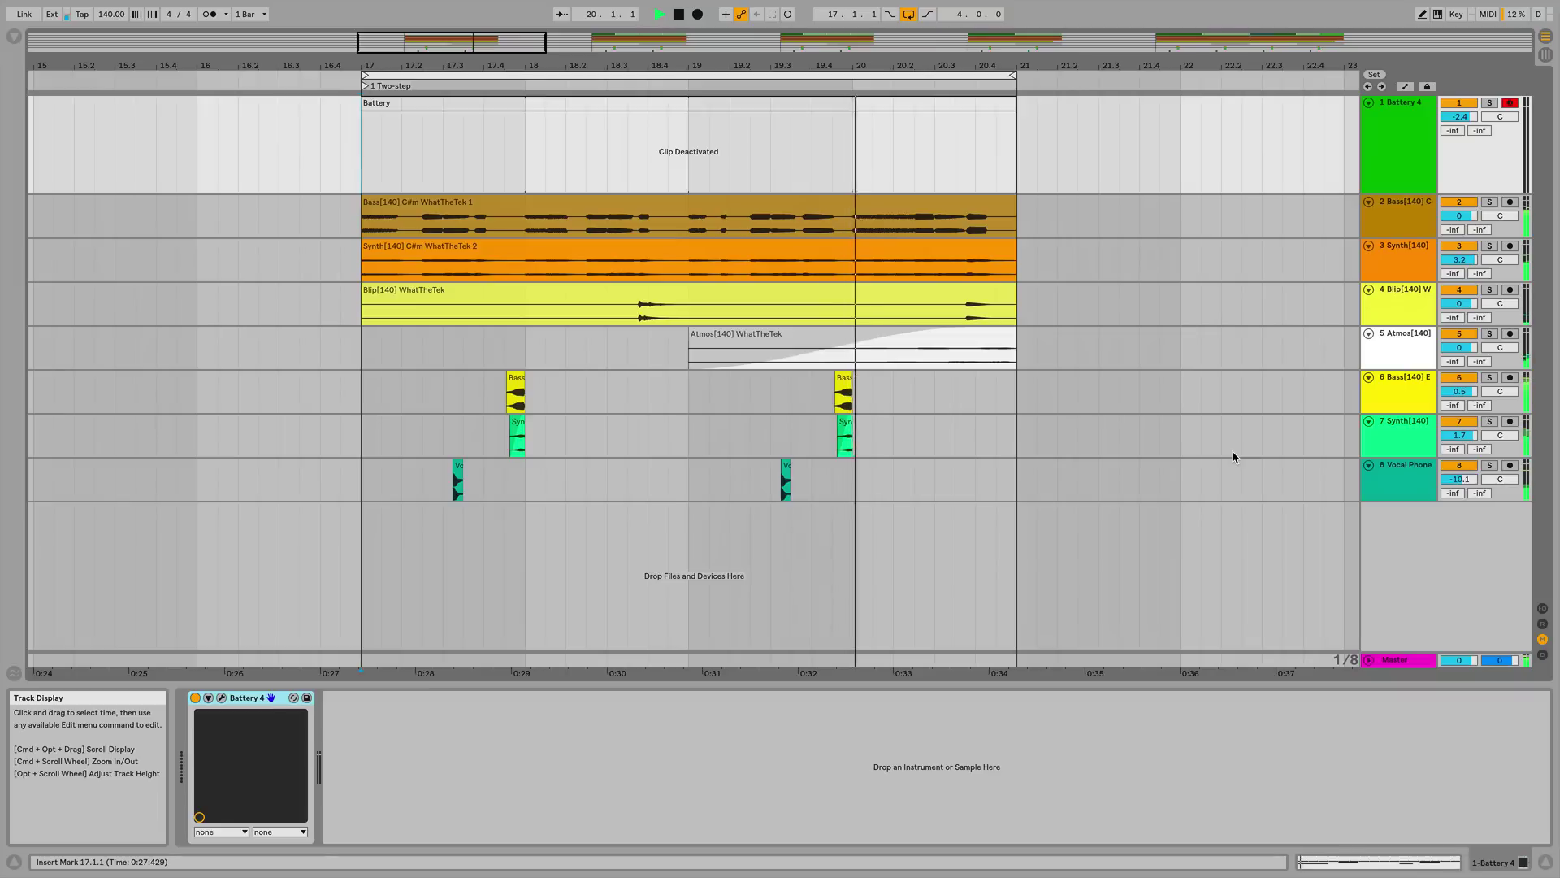
key("space")
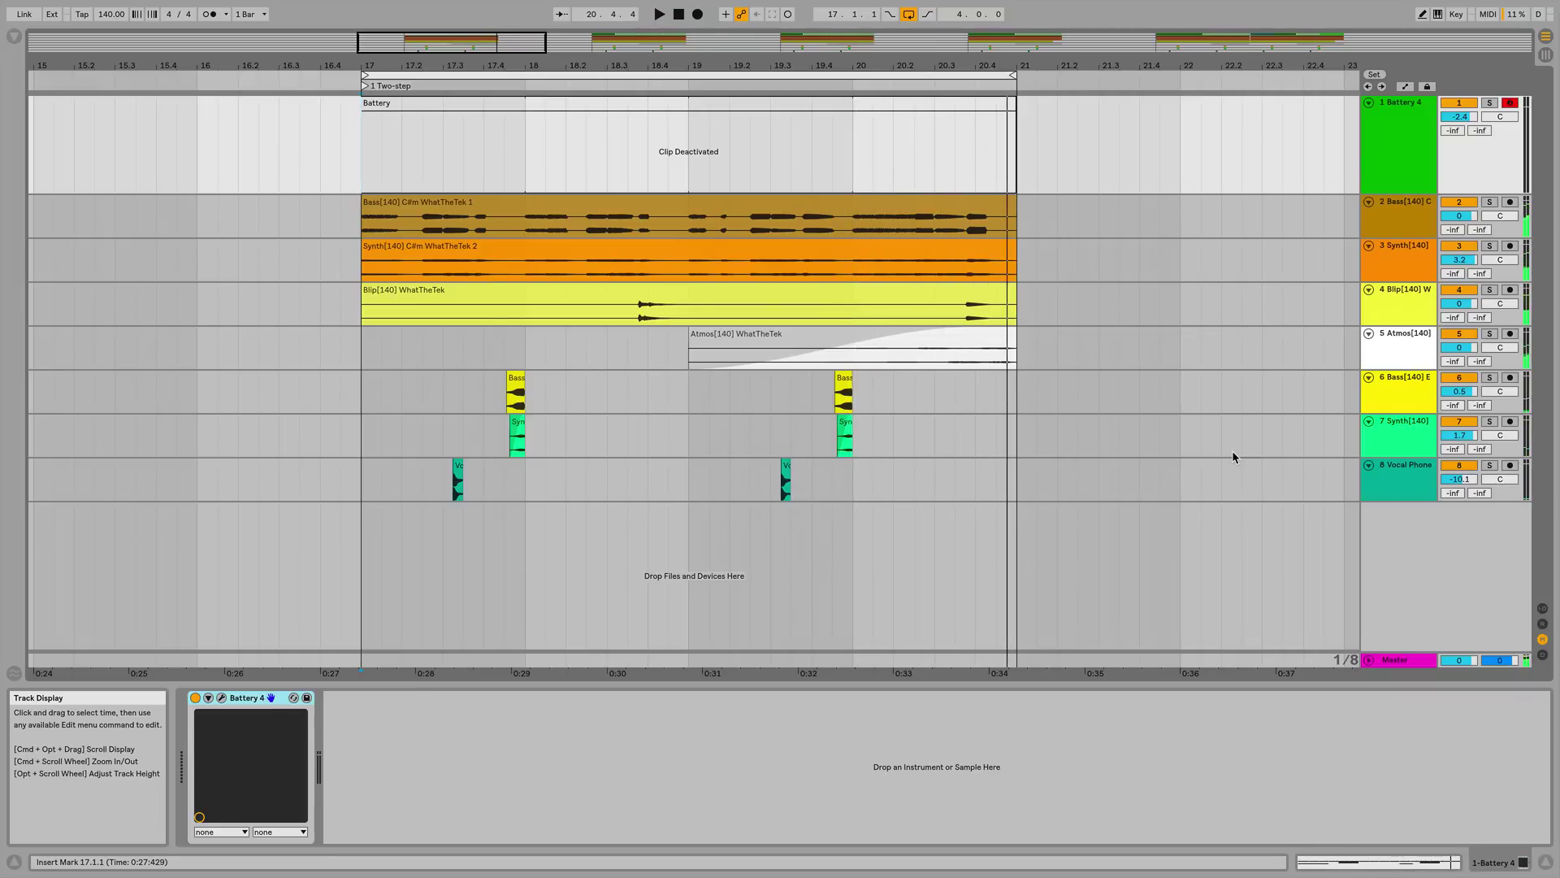
left_click(222, 697)
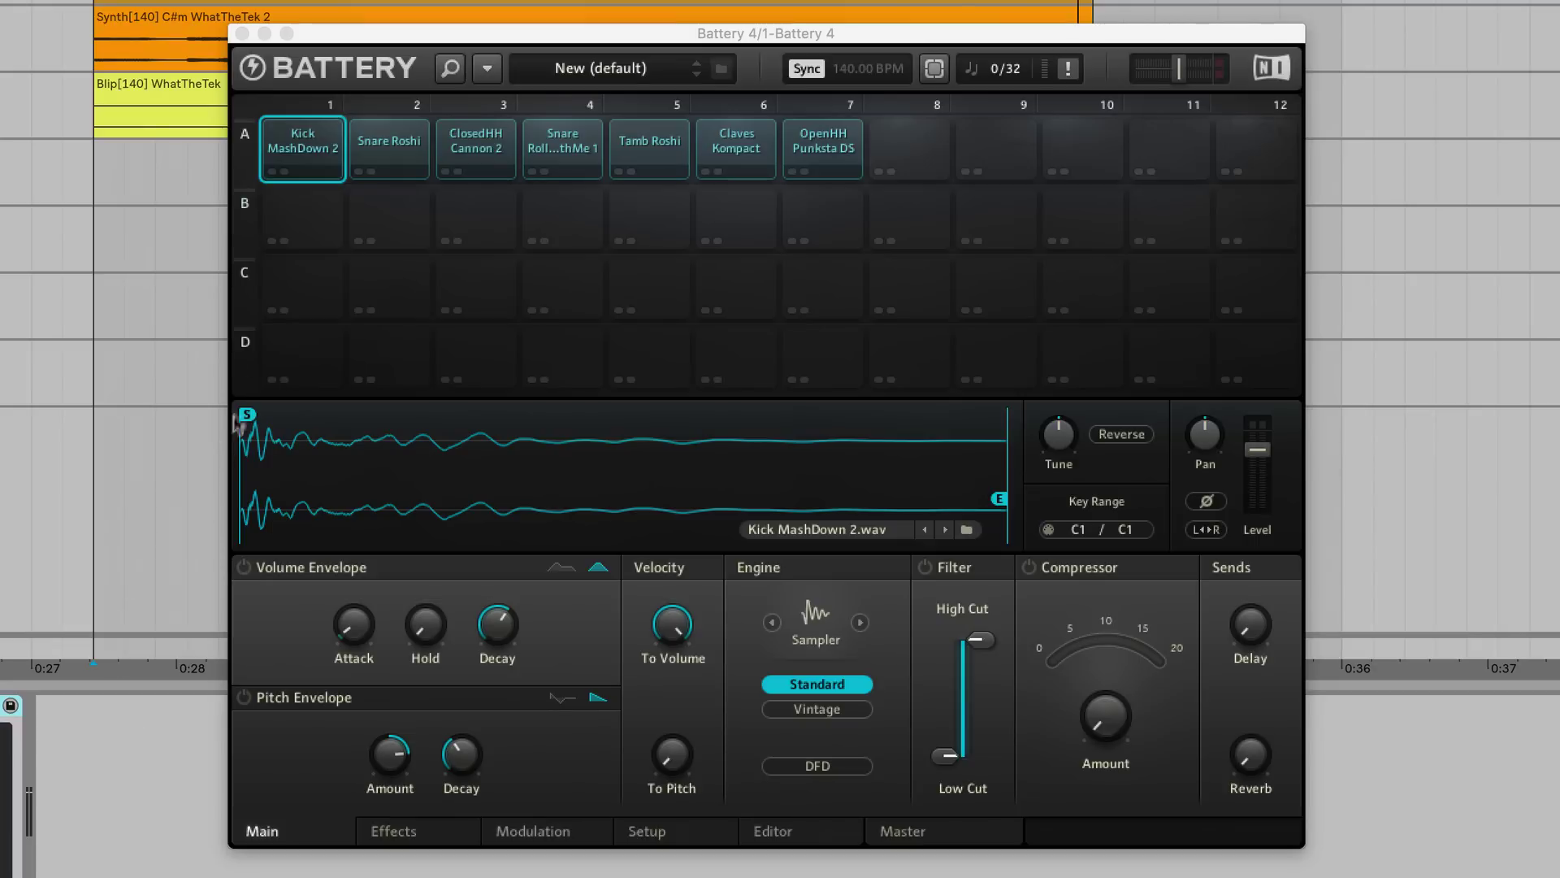
left_click(284, 162)
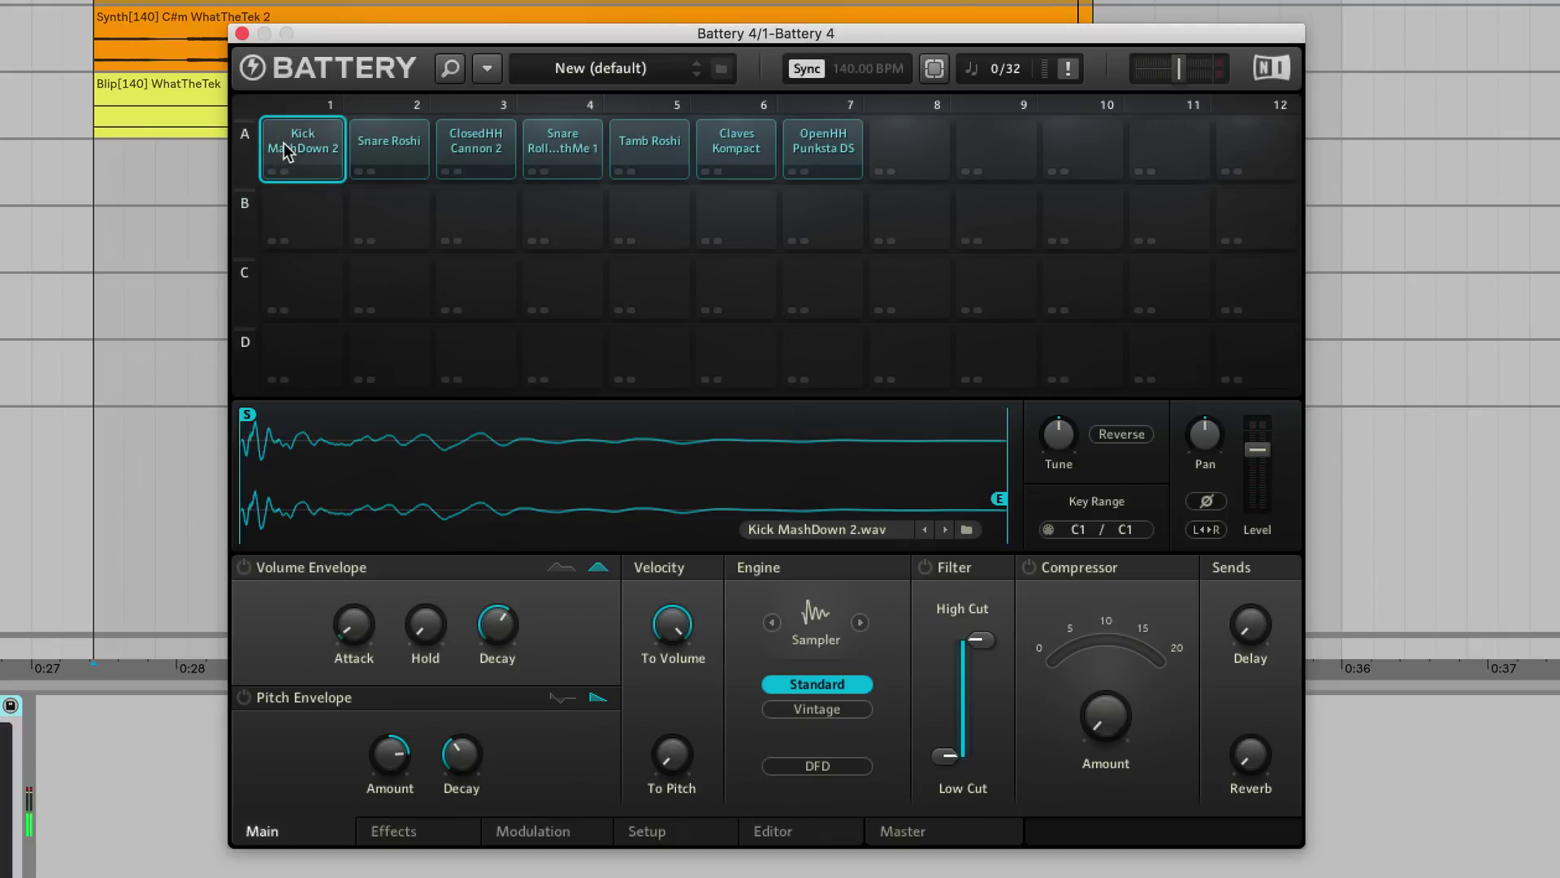
left_click(397, 140)
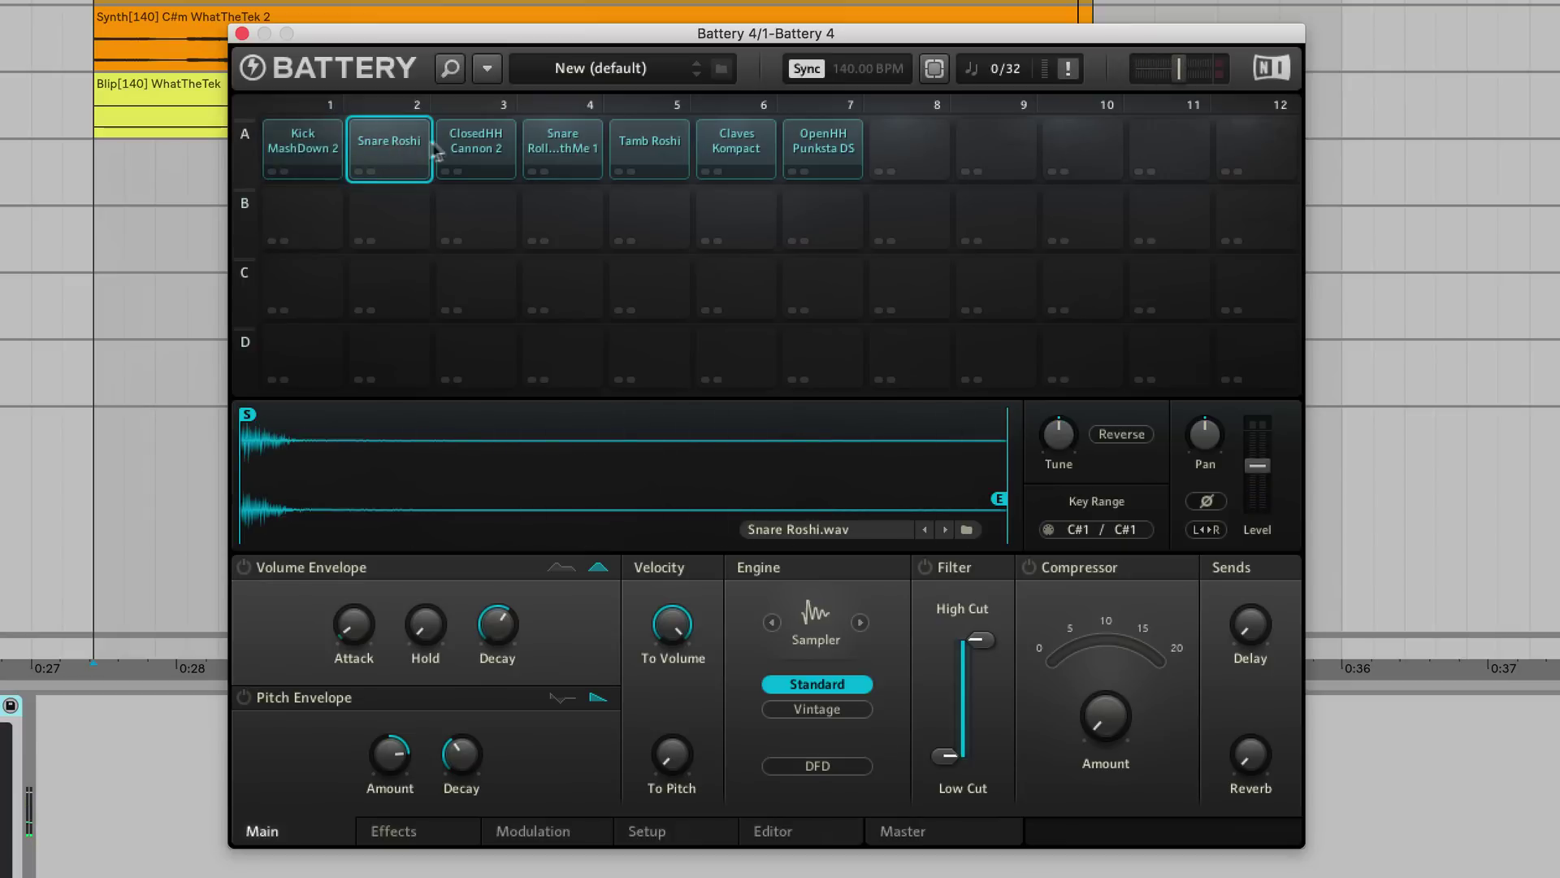
left_click(481, 143)
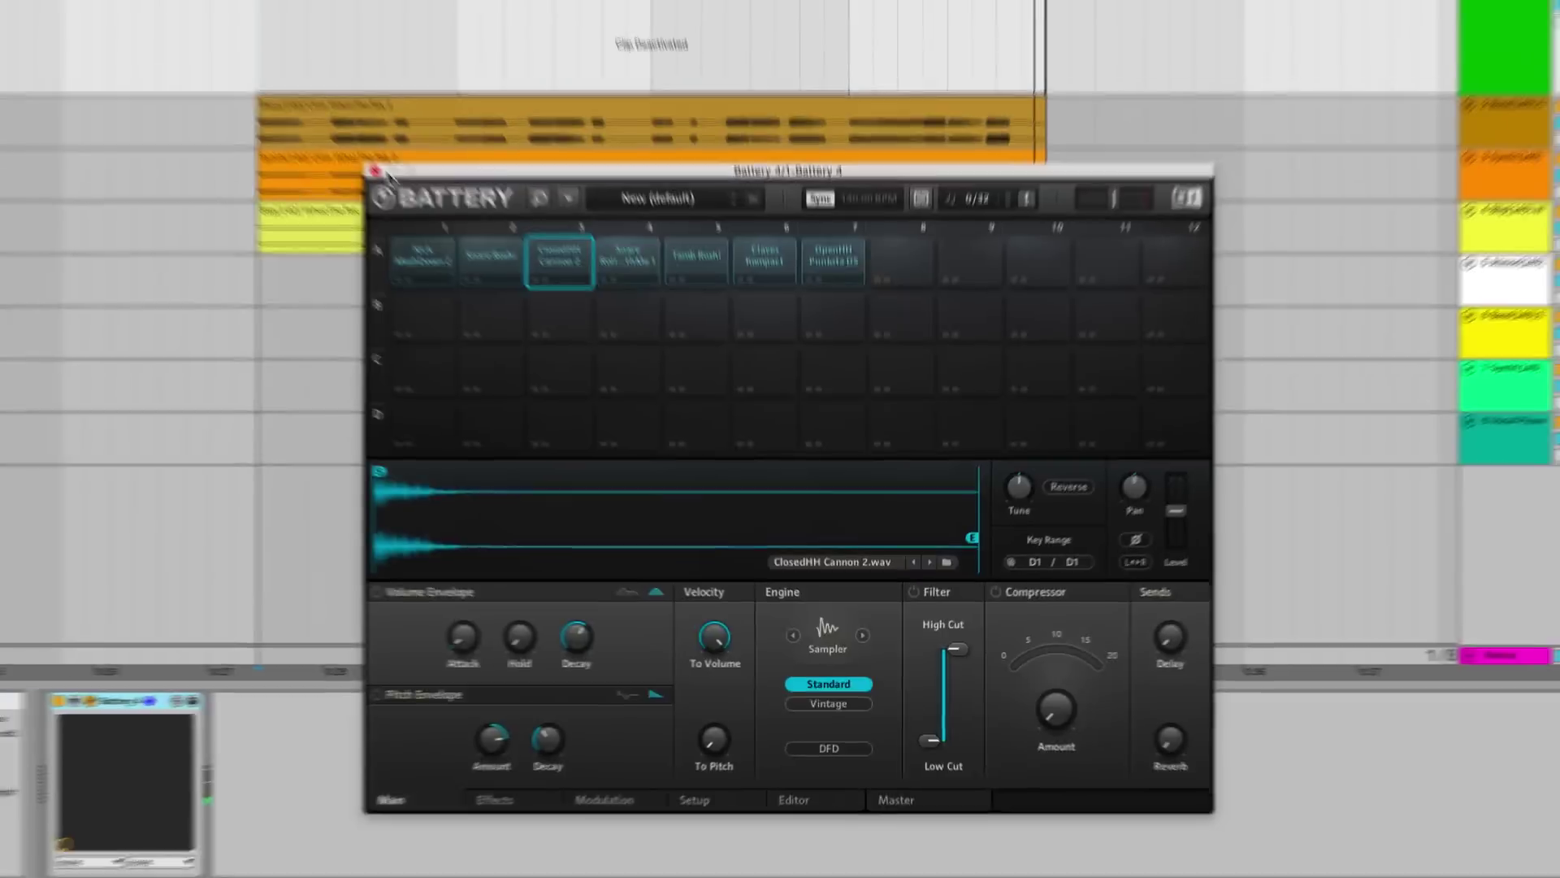
left_click(241, 33)
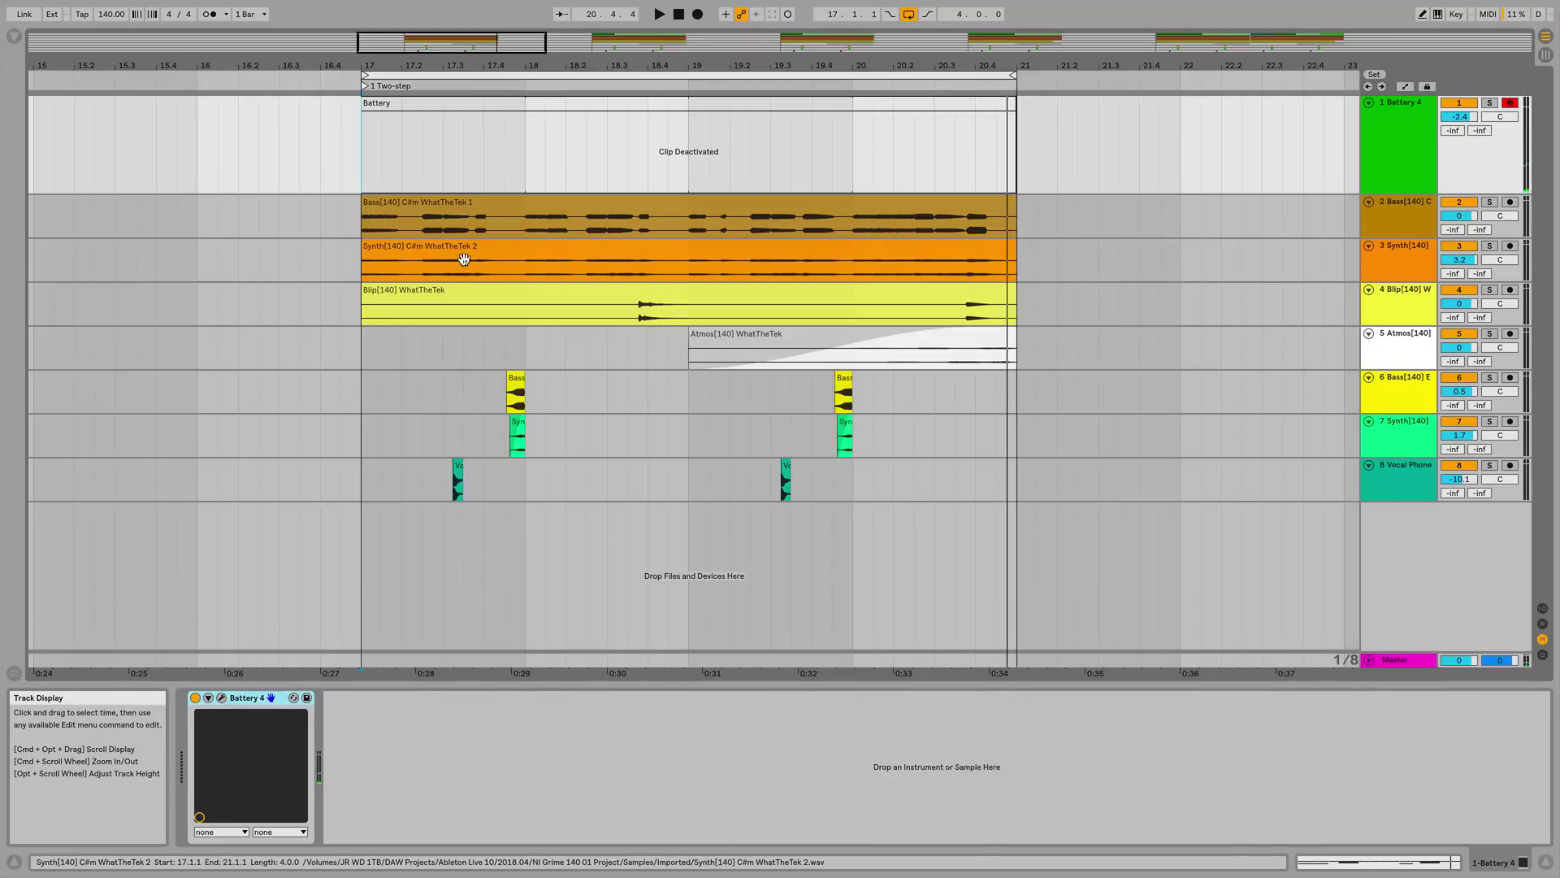
Reactivate the '2 Synco' Battery clip, open its D1, C1 and C#1 notes, and play it.
left_click(460, 109)
key("0")
double_click(458, 107)
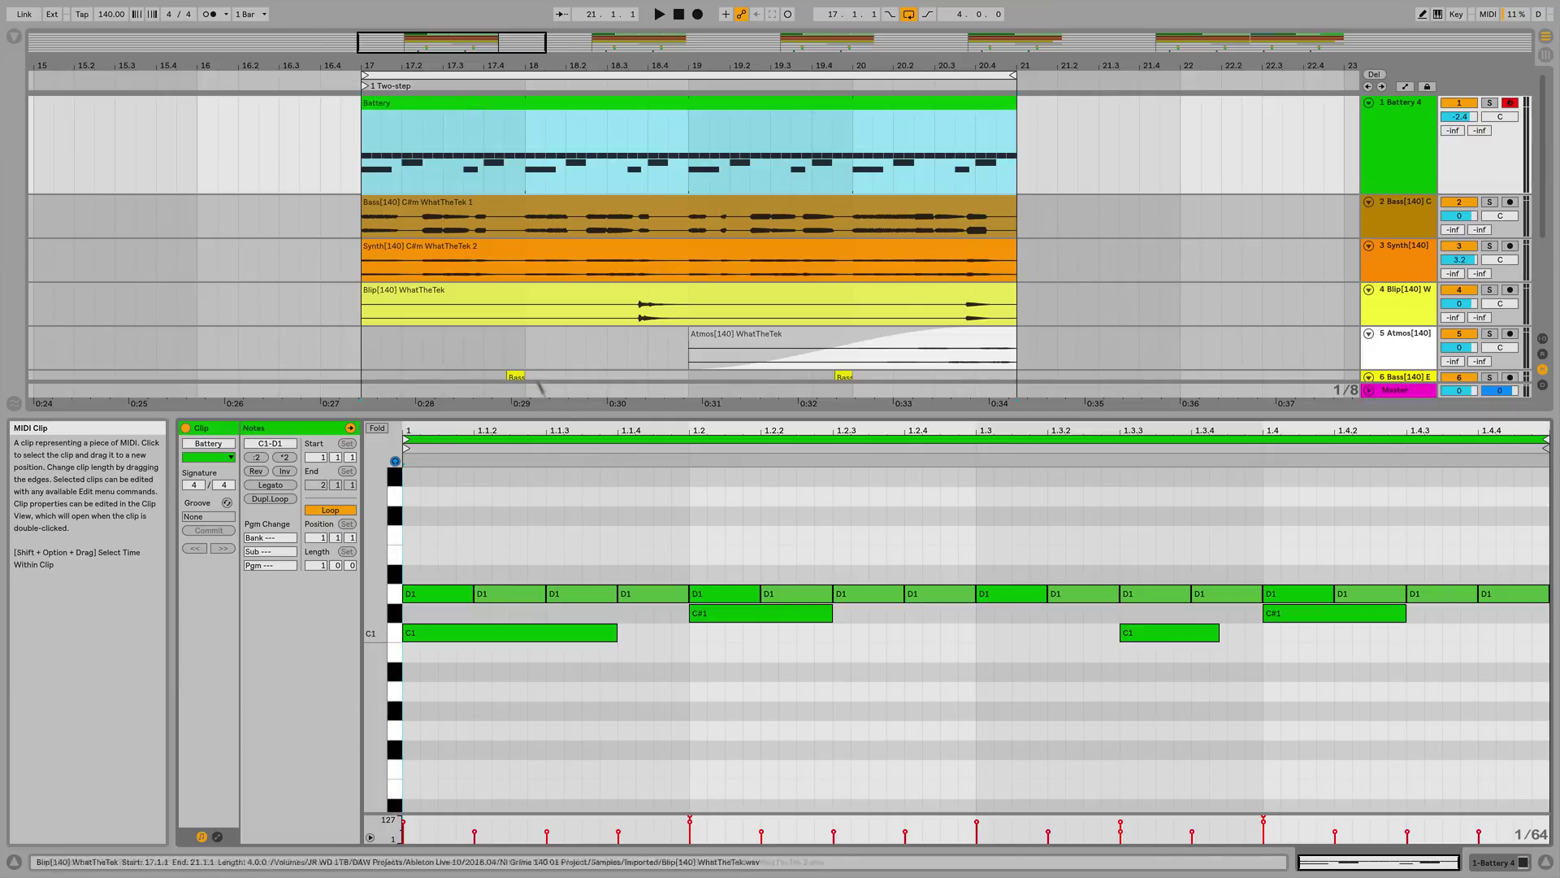
key("space")
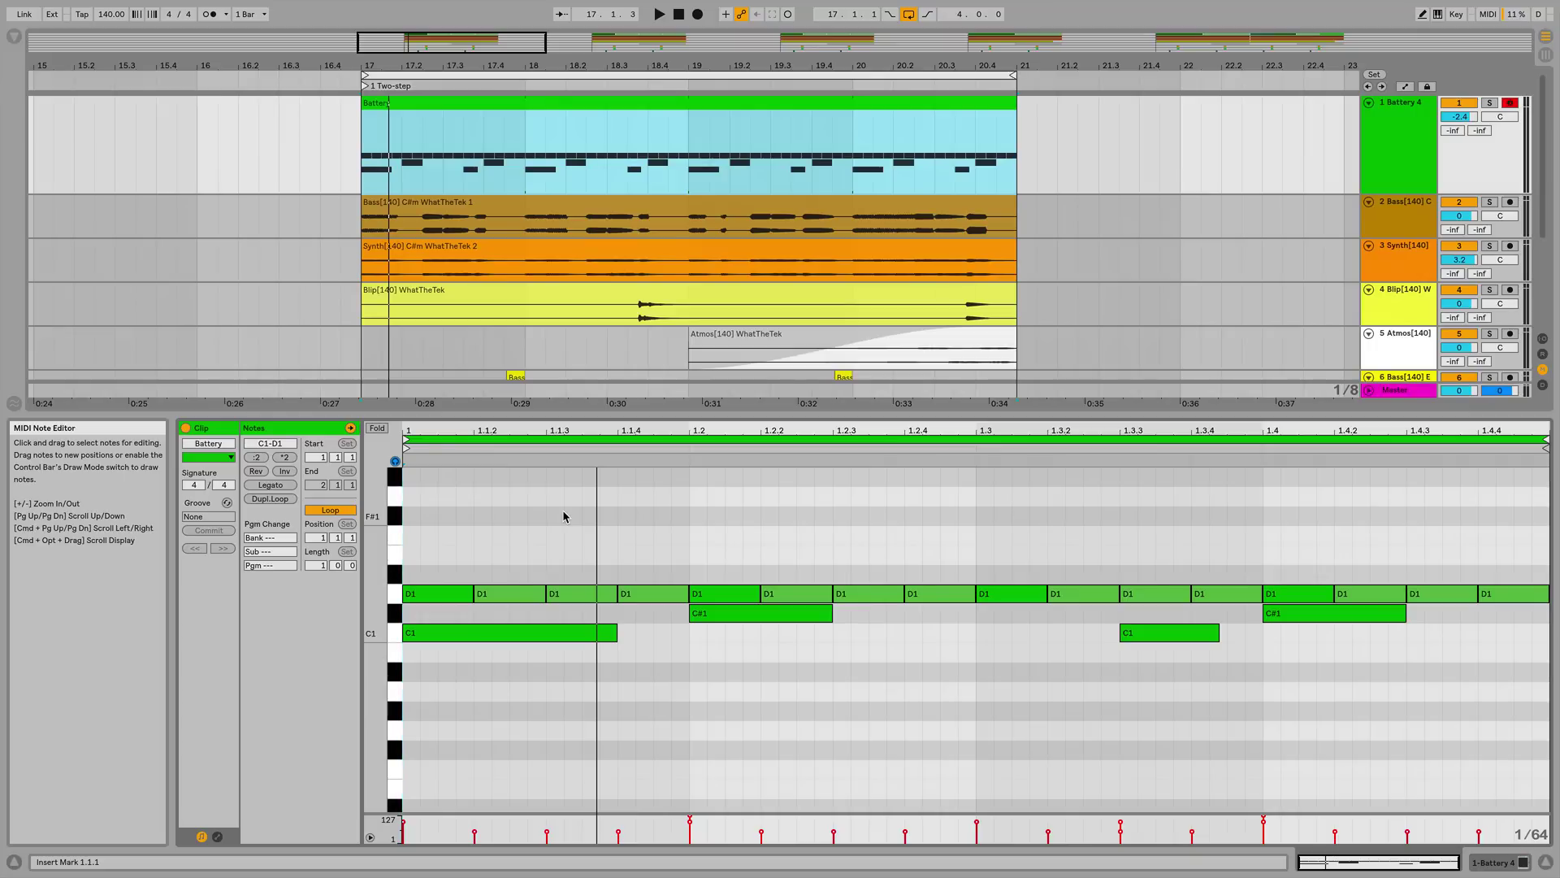
key("space")
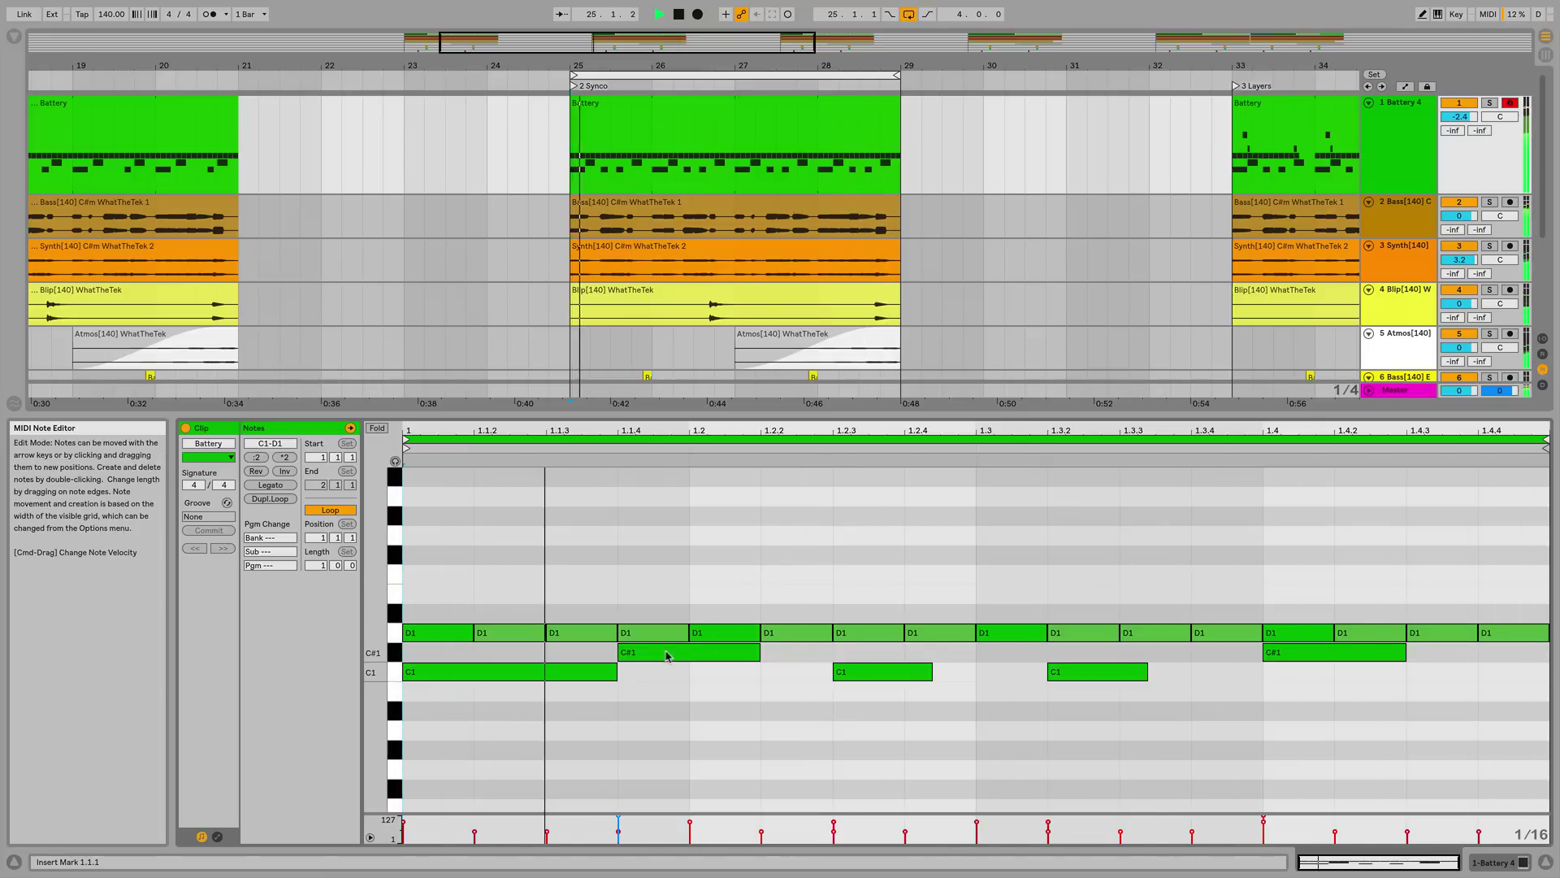
Shift the C#1 snare and C1 kick notes later, then deactivate the last three D1 hat notes.
mouse_move(675, 654)
left_mouse_down()
mouse_move(746, 660)
mouse_move(676, 662)
left_mouse_up()
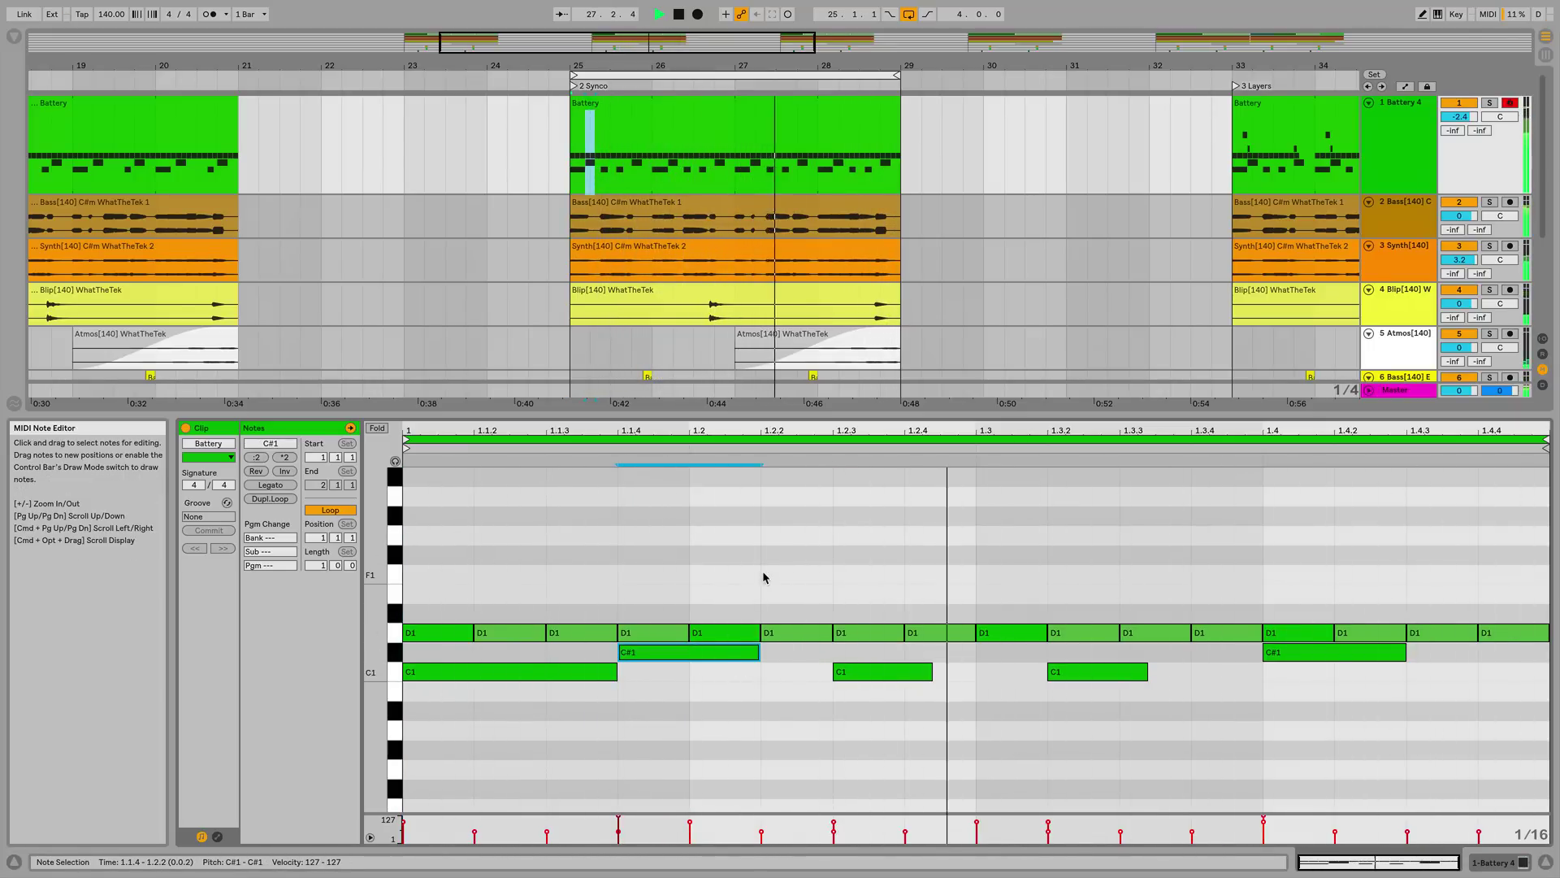
mouse_move(1064, 673)
left_mouse_down()
mouse_move(1136, 674)
mouse_move(1090, 681)
left_mouse_up()
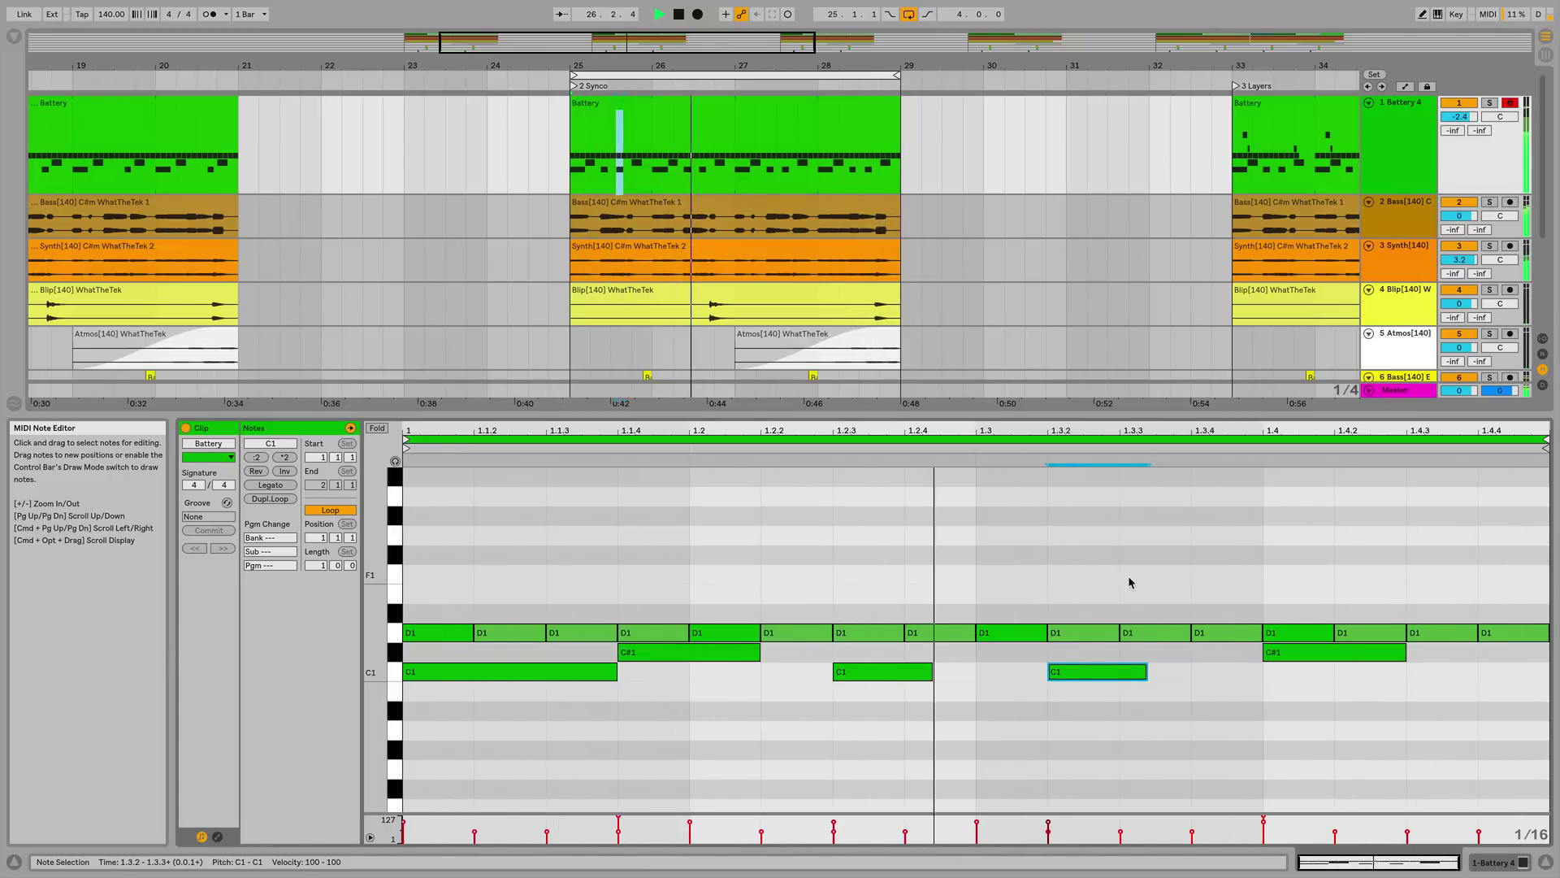
left_click_drag(1361, 582, 1492, 633)
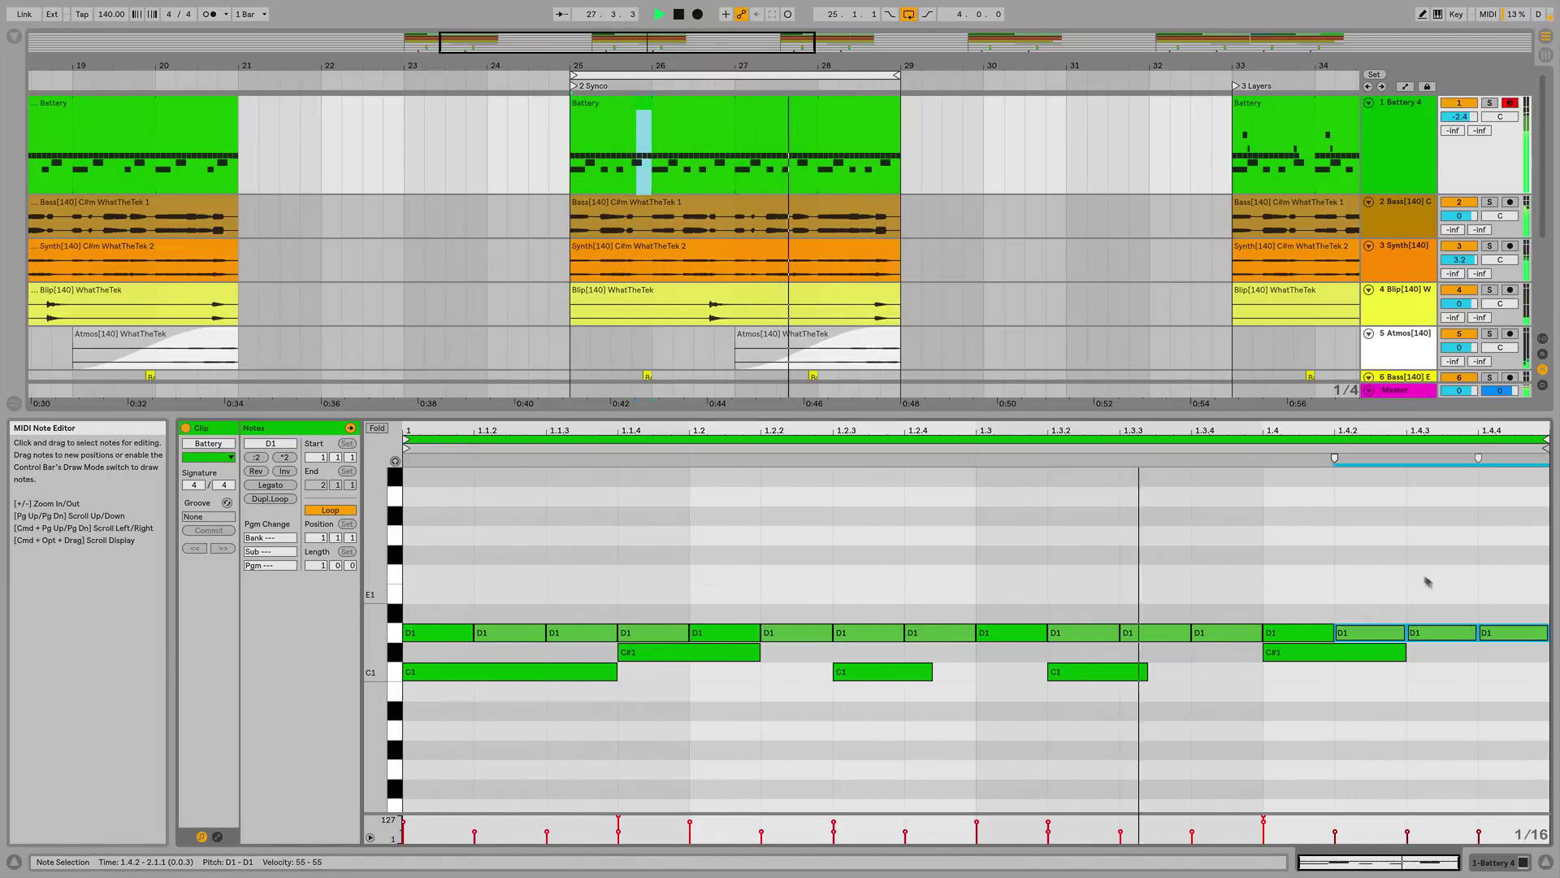
key("0")
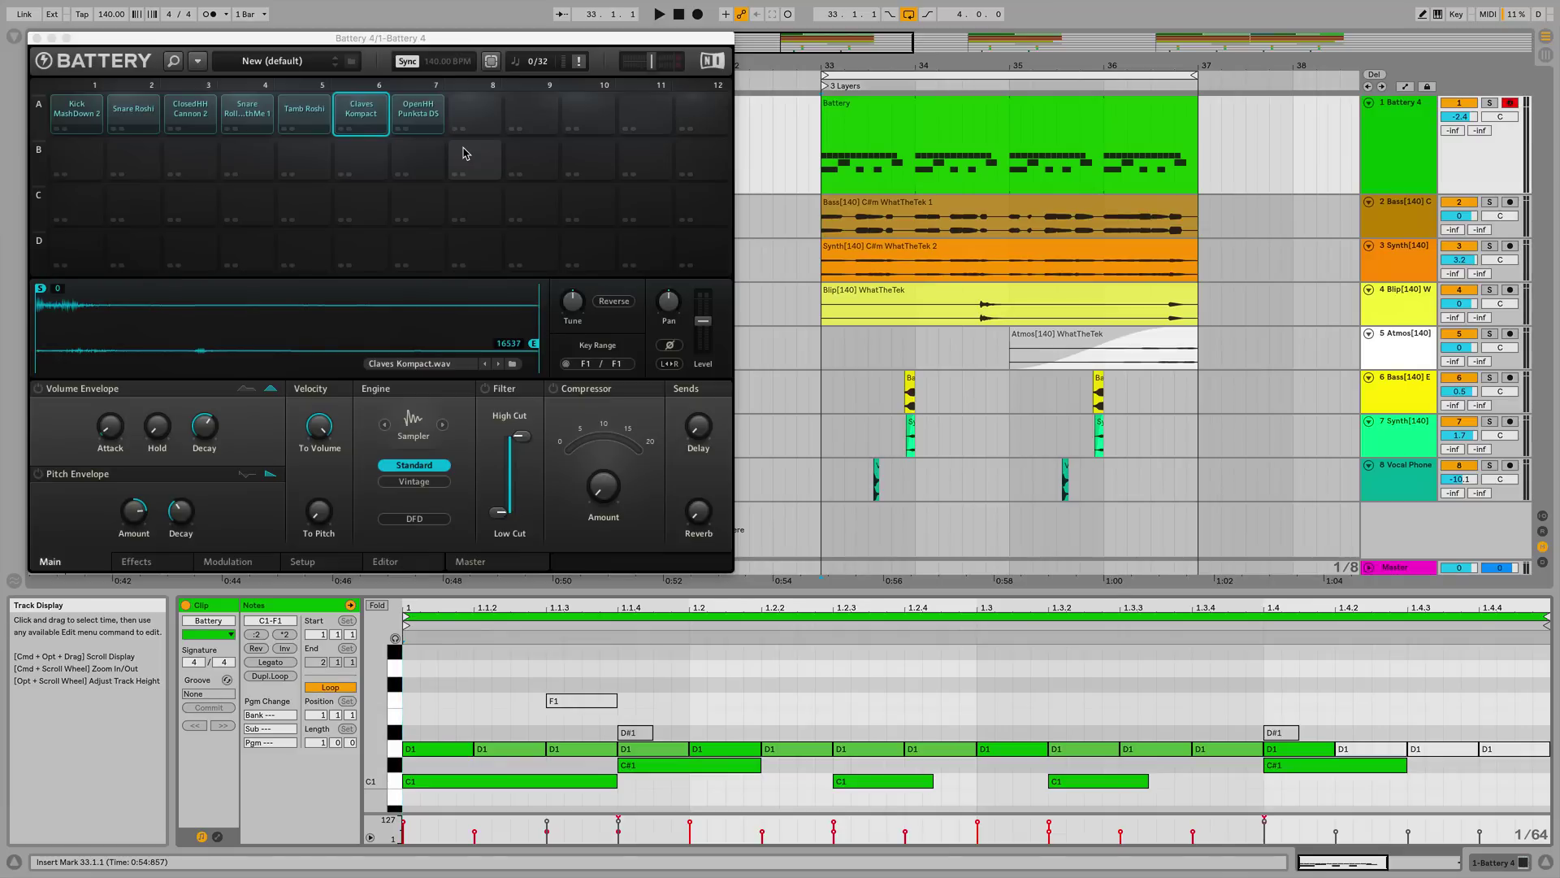
Audition the snare-roll pad and reactivate both D#1 snare-roll notes while the Layers loop plays.
left_click(257, 110)
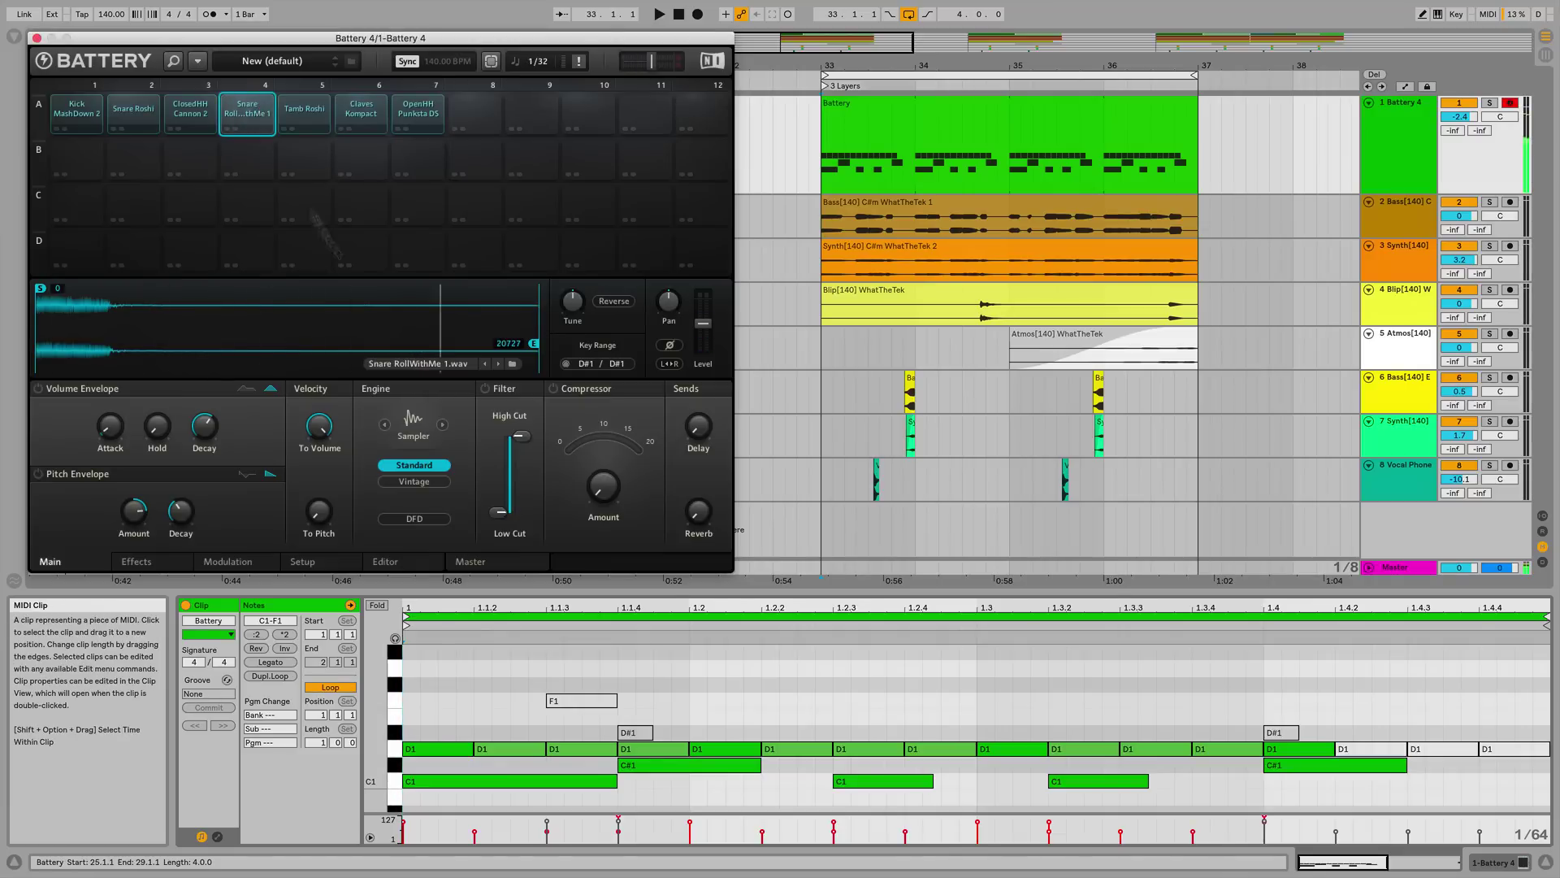
key("space")
left_click_drag(598, 724, 1273, 718)
left_click(1134, 694)
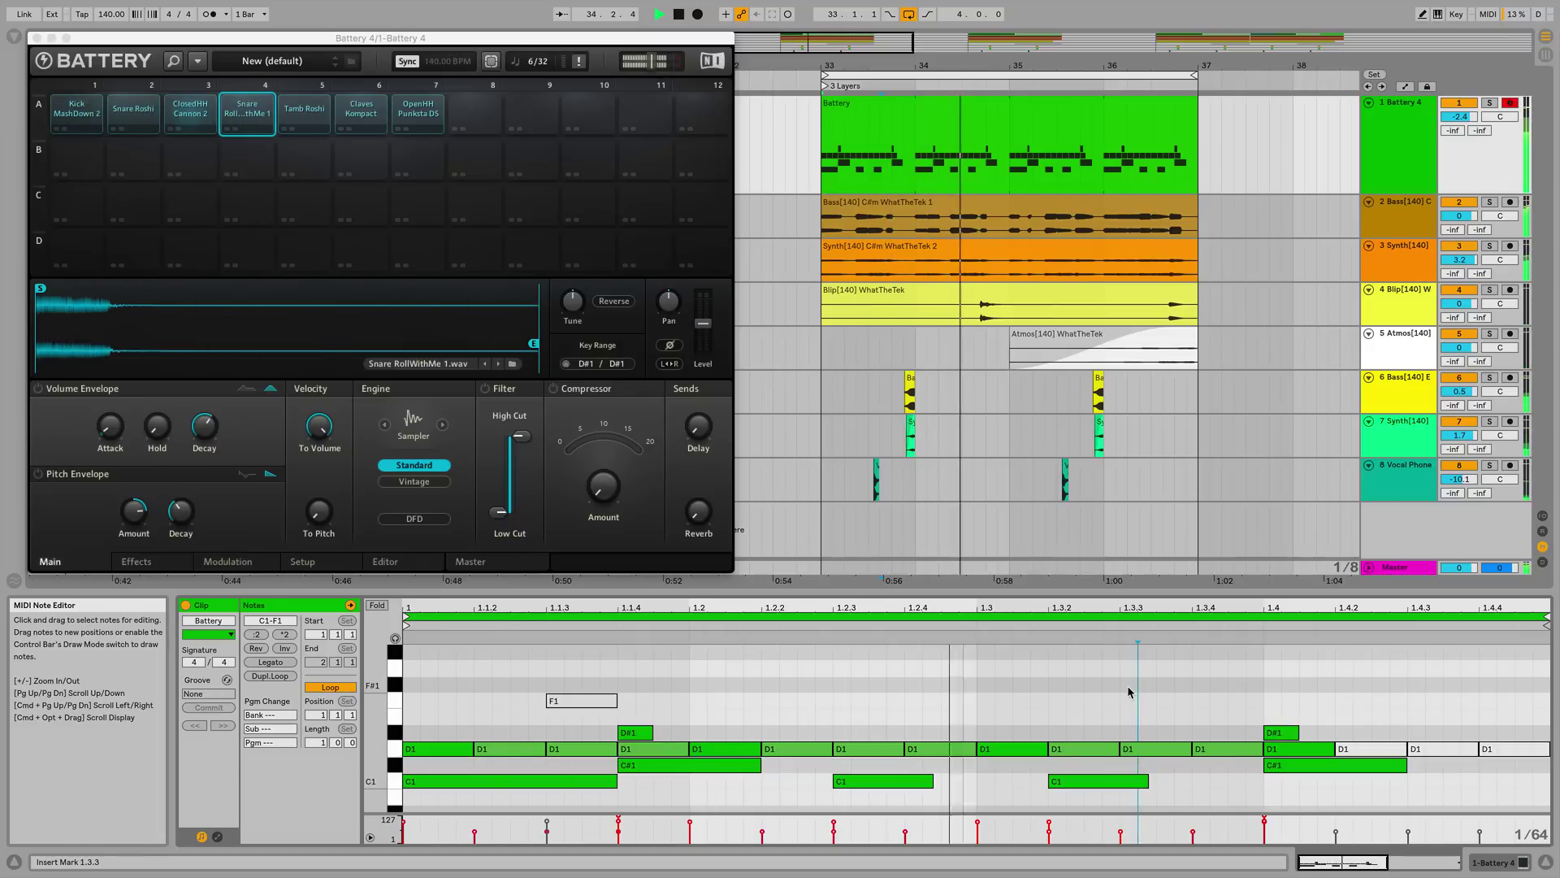
key("space")
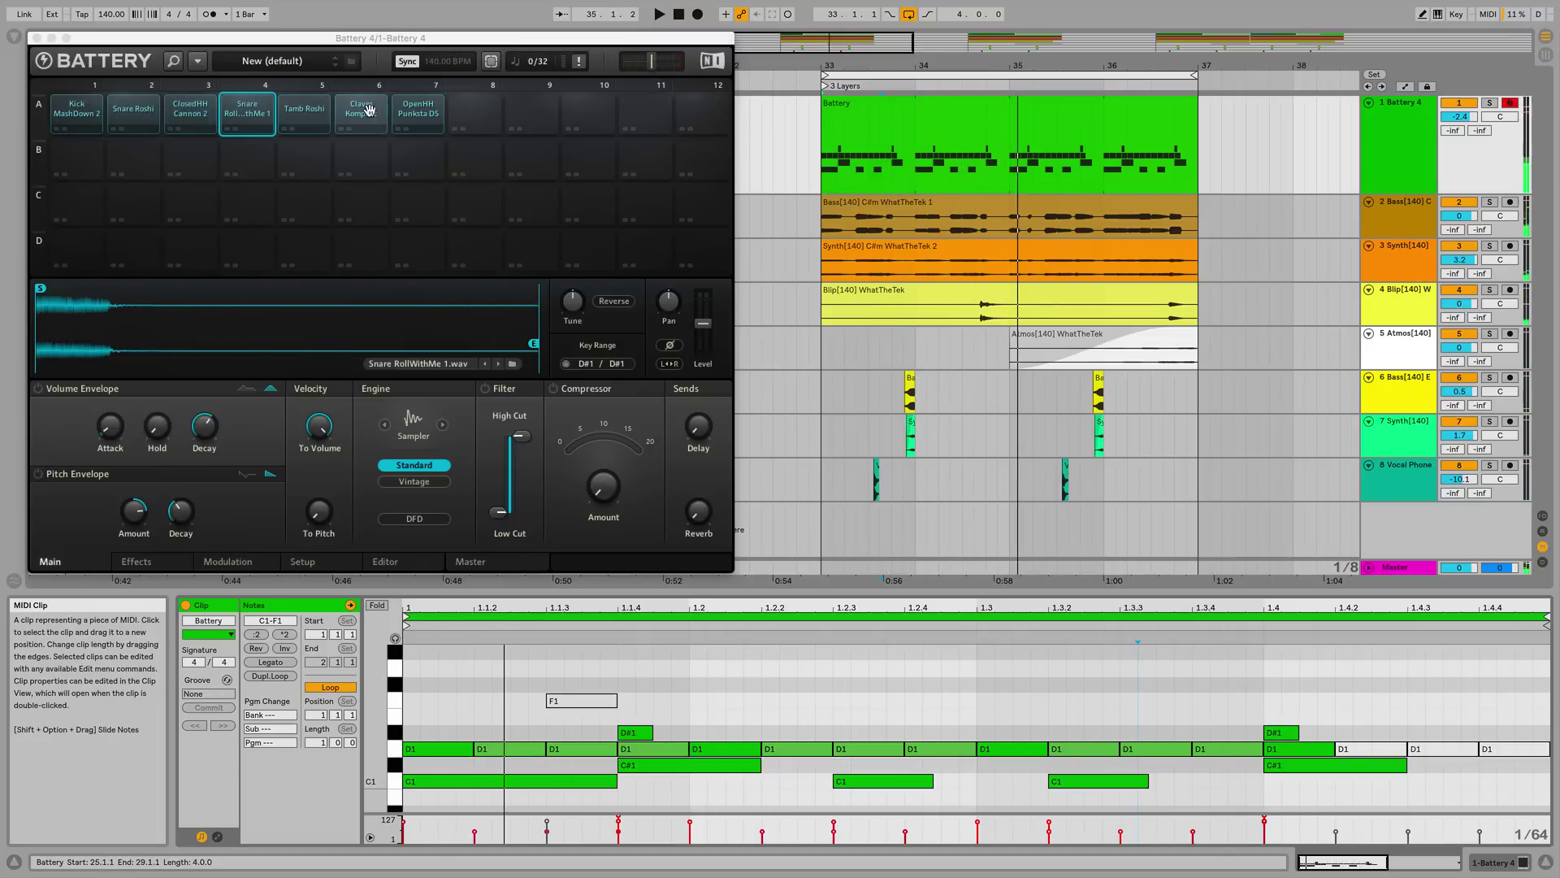
Audition the Claves Kompact pad and reactivate the F1 clave note.
left_click(365, 112)
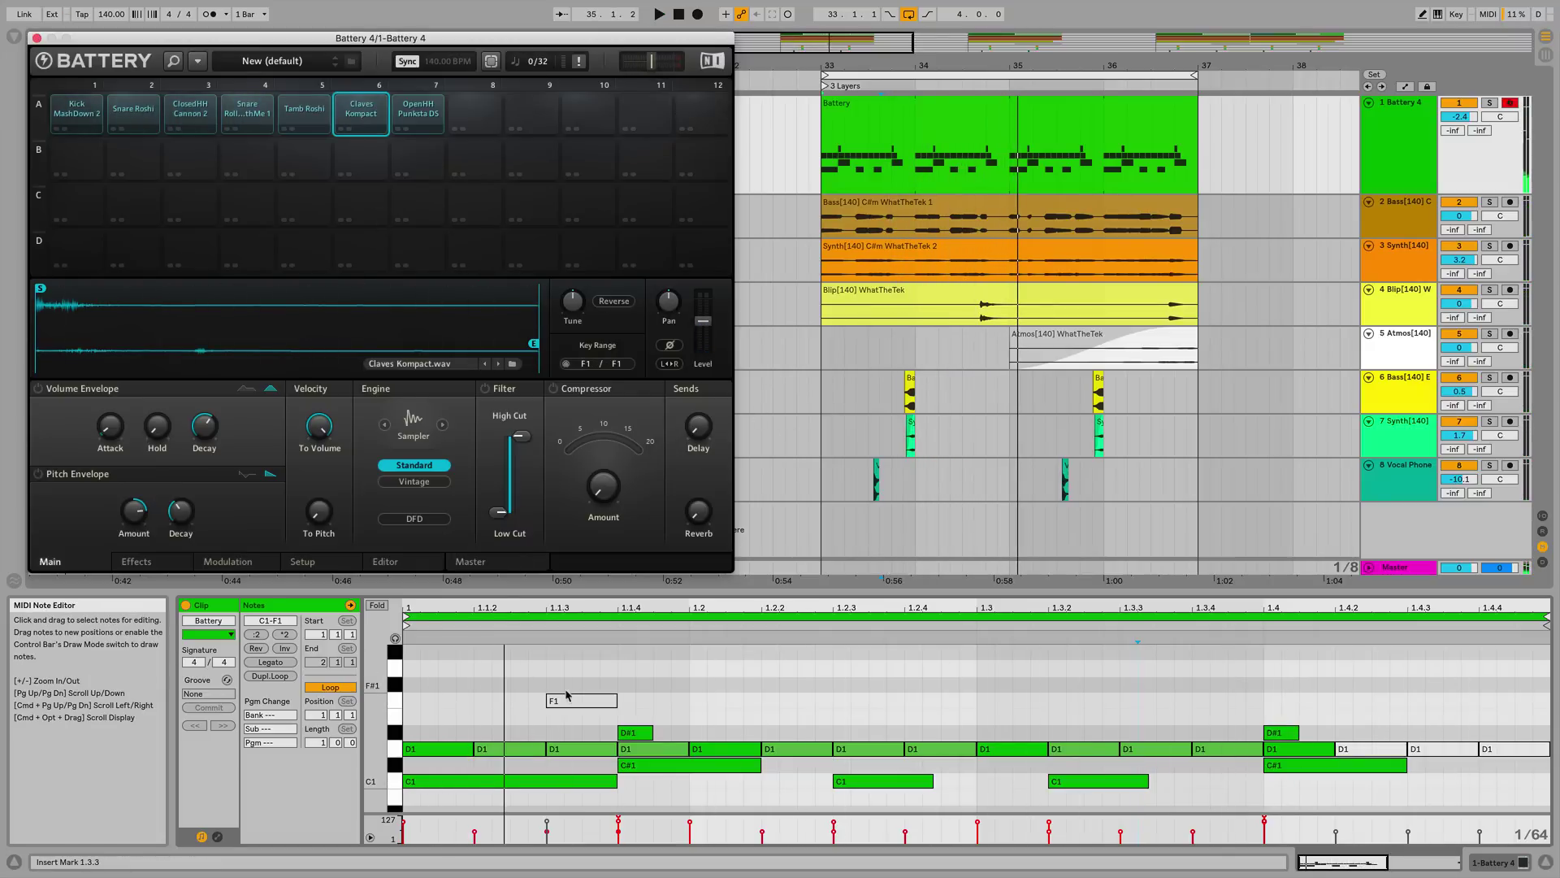
left_click(579, 700)
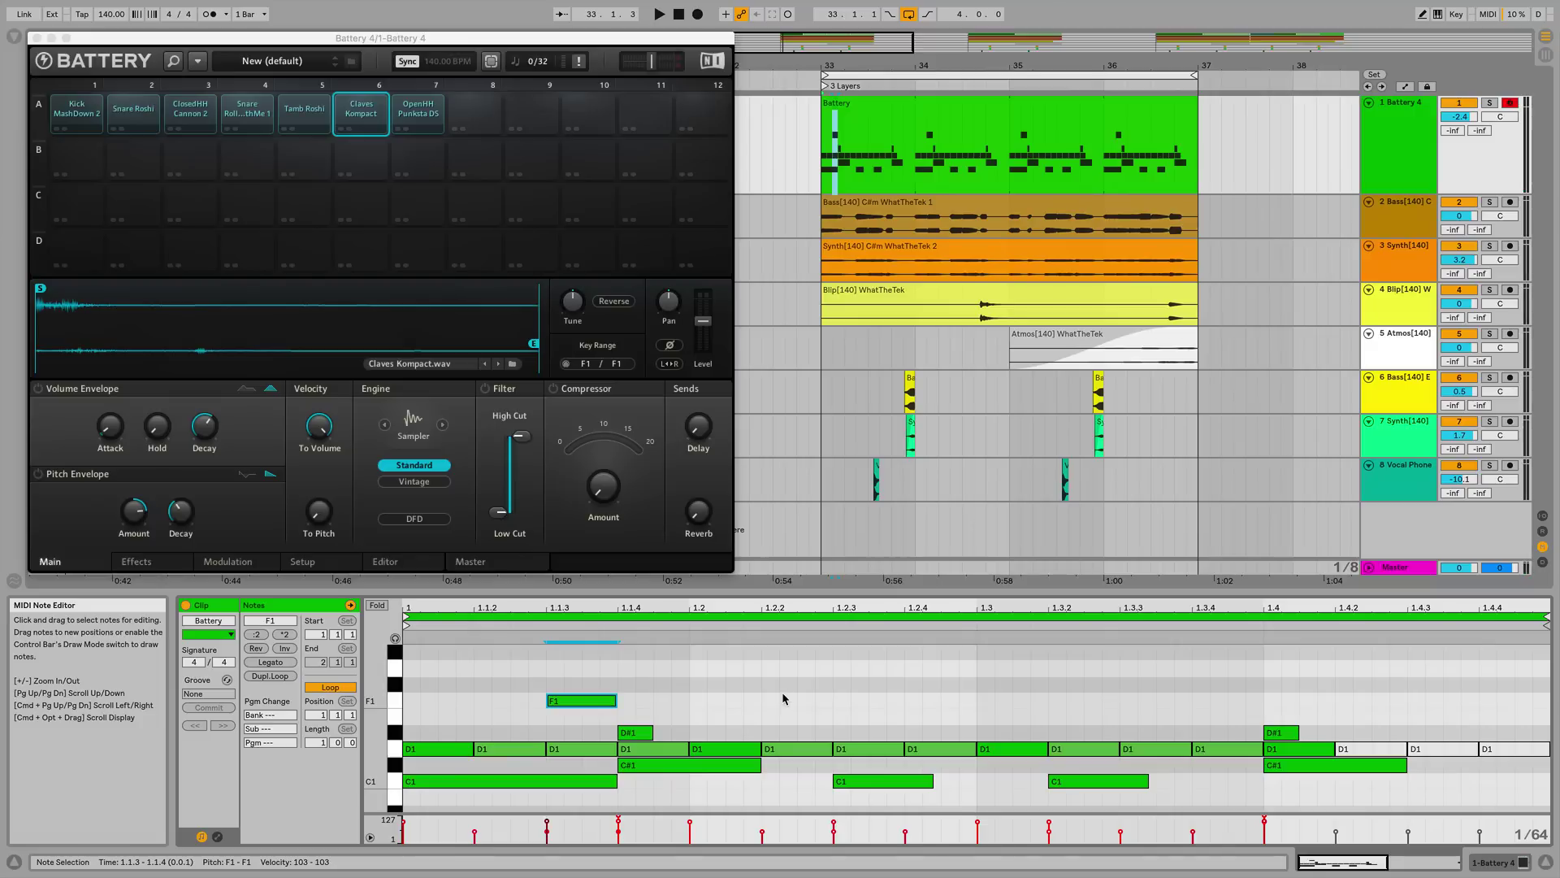
key("space")
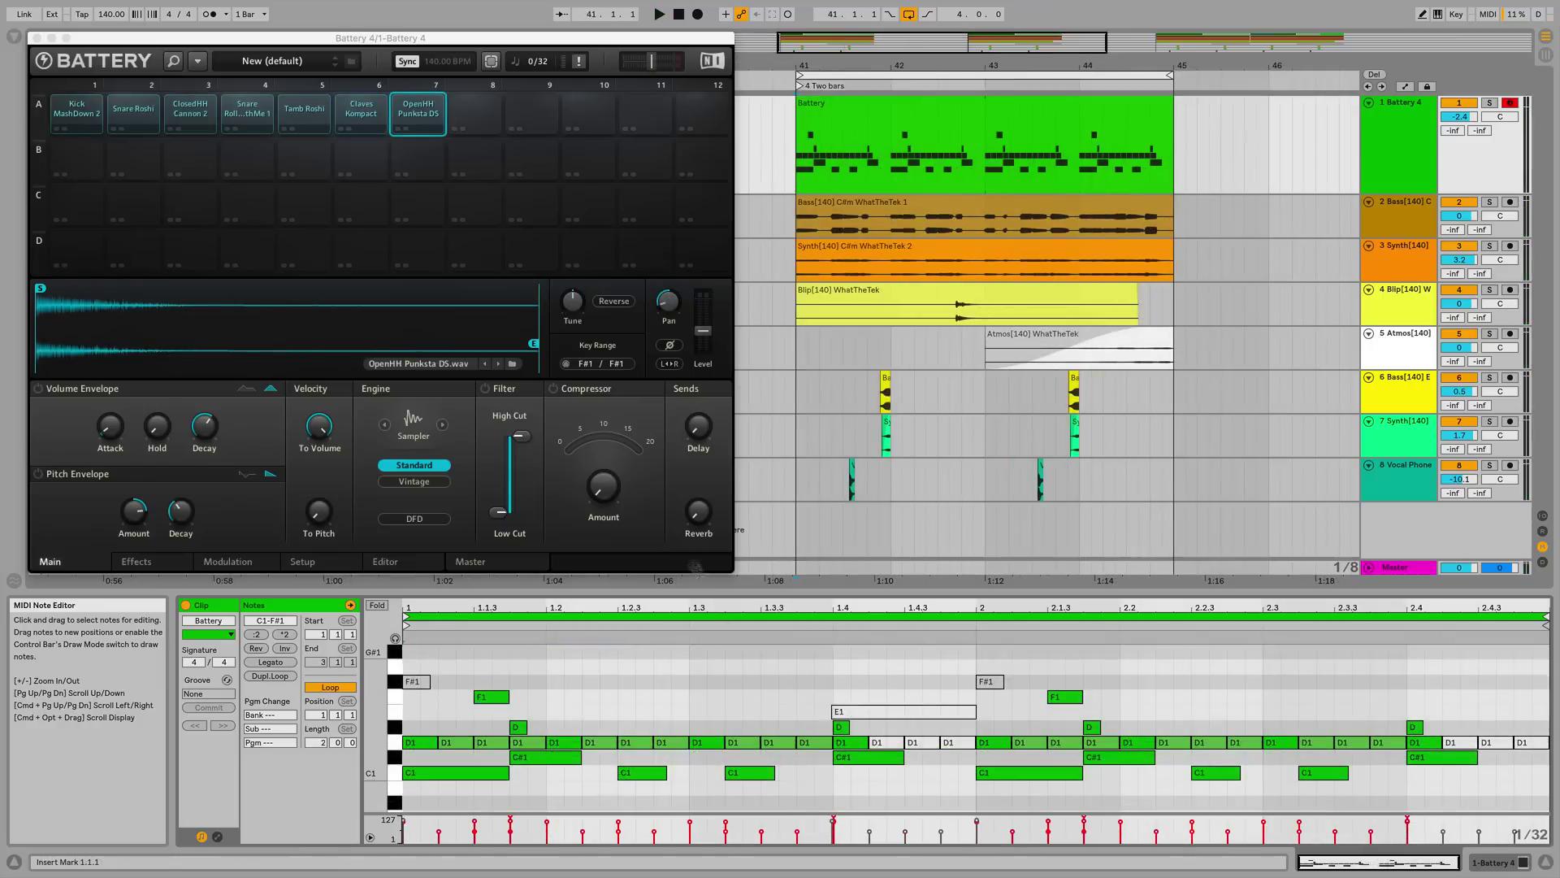
Select the Tamb Roshi pad, activate the E1 tambourine note, and loop the Two bars section.
left_click(313, 115)
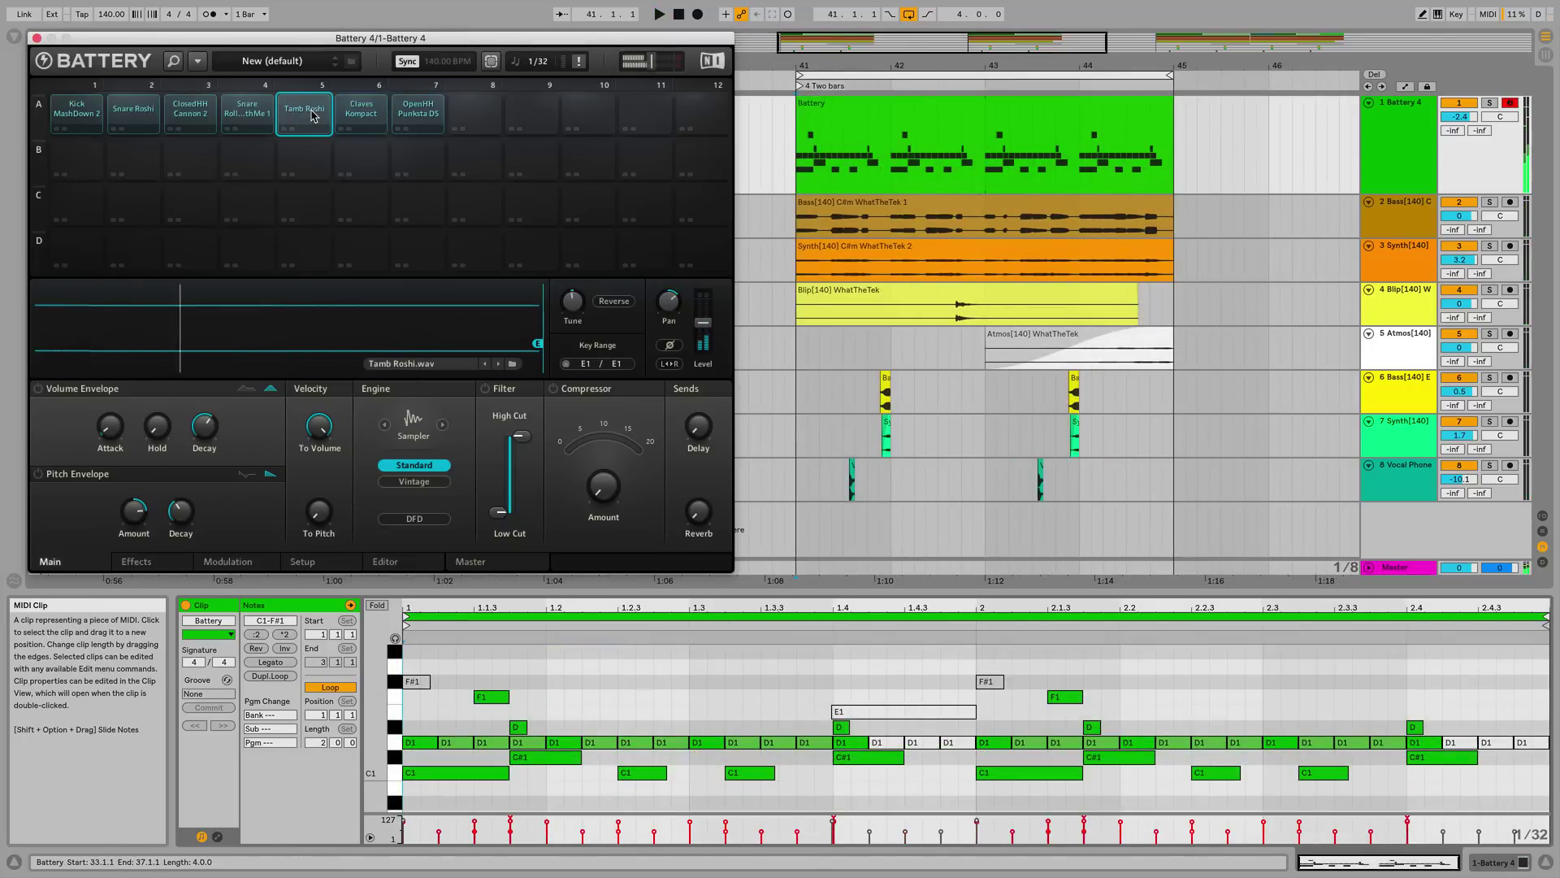
left_click(888, 712)
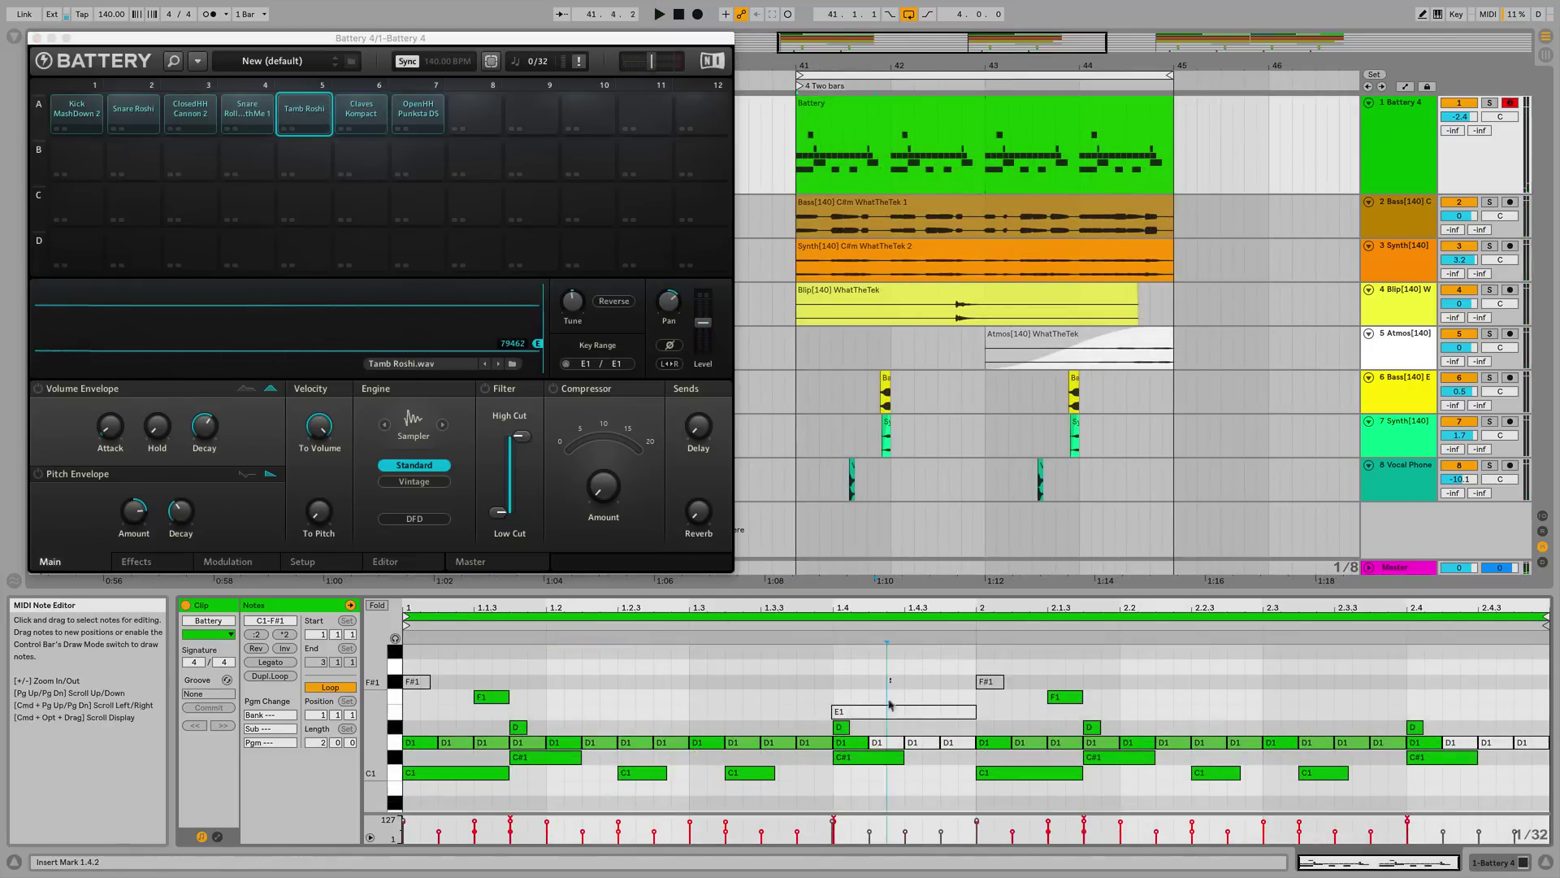
key("space")
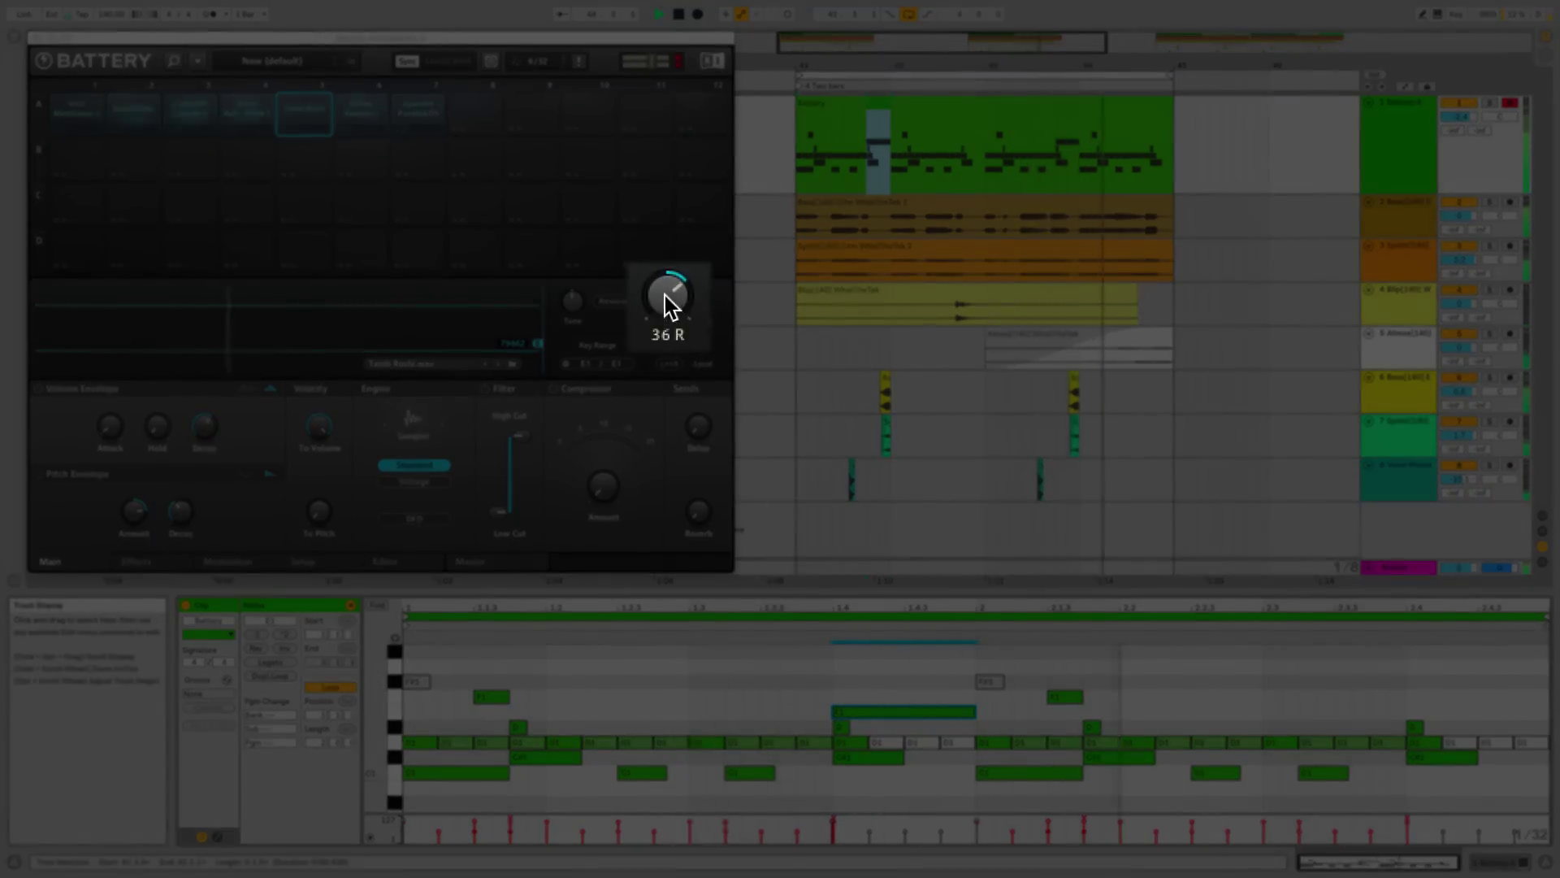
Pan the Tamb Roshi pad right to 49 R, then stop playback.
left_click_drag(671, 307, 664, 283)
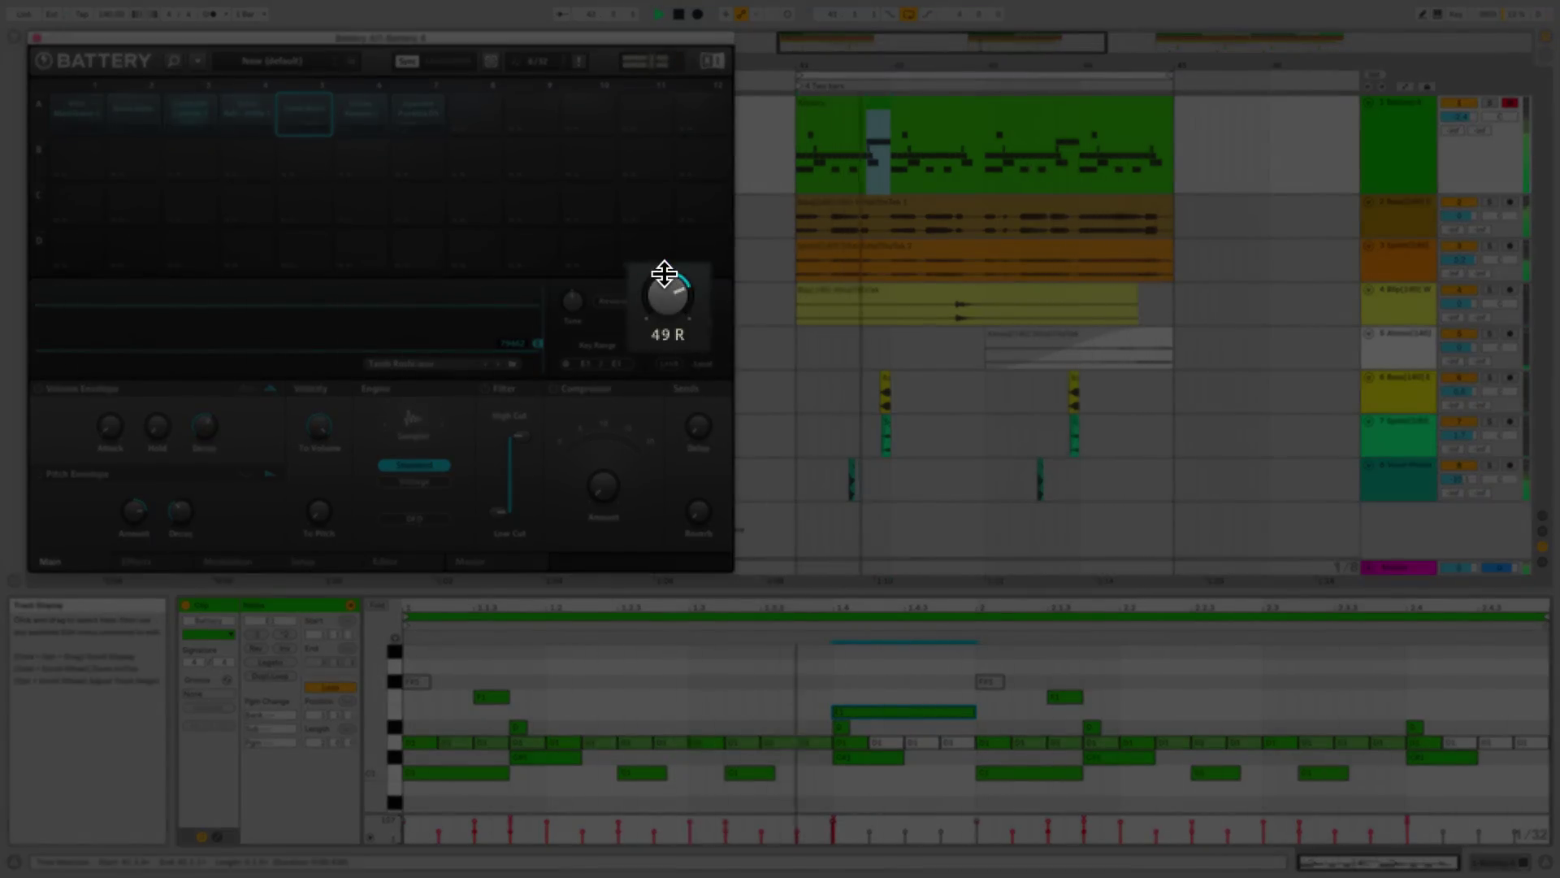
left_click_drag(664, 273, 631, 336)
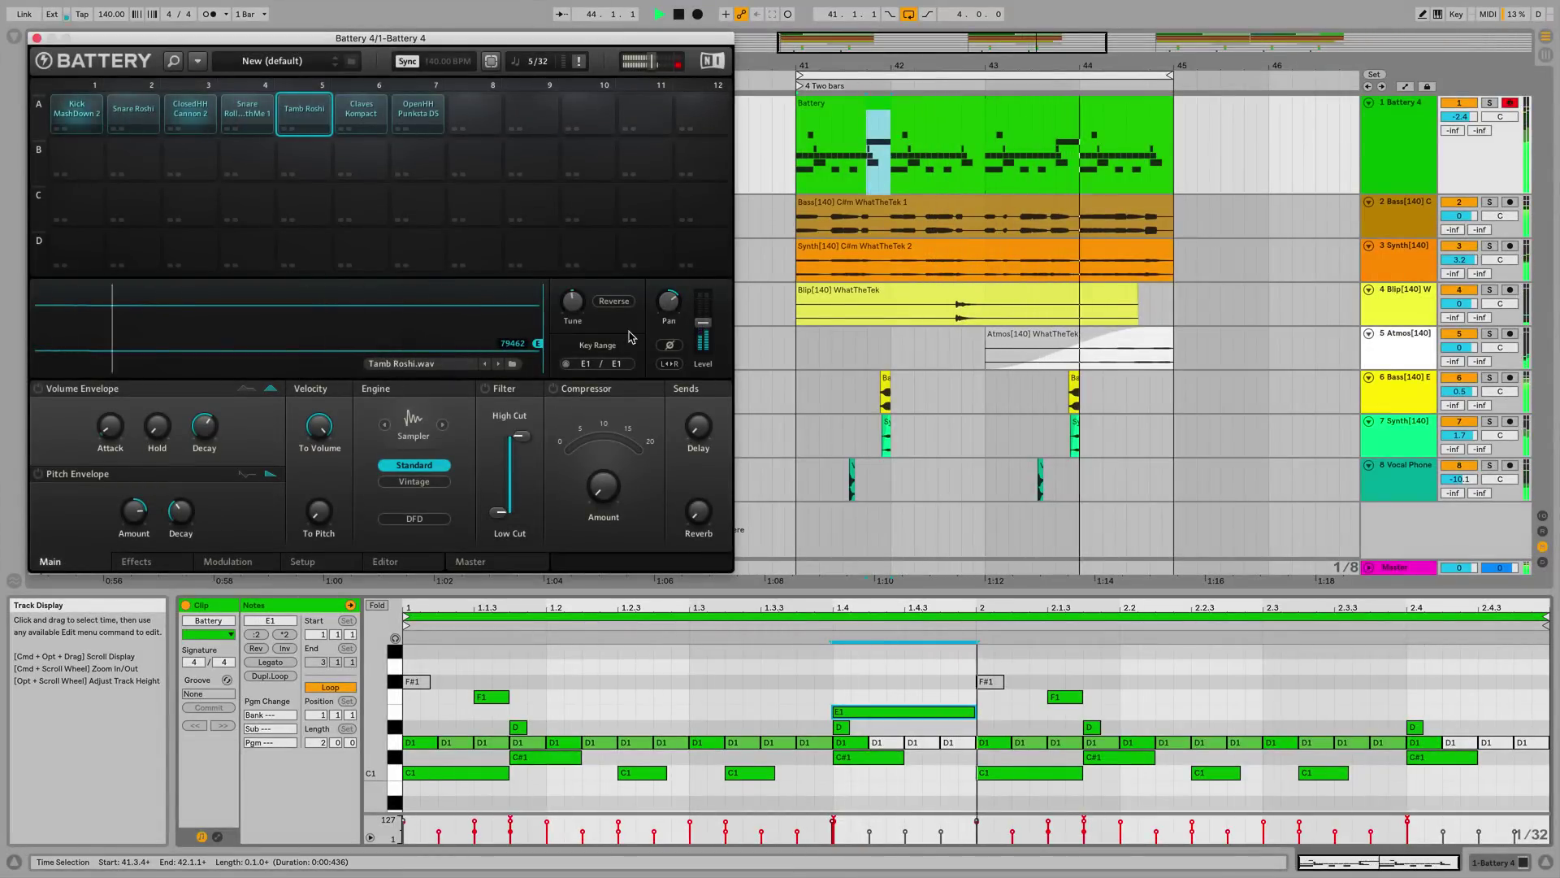
key("space")
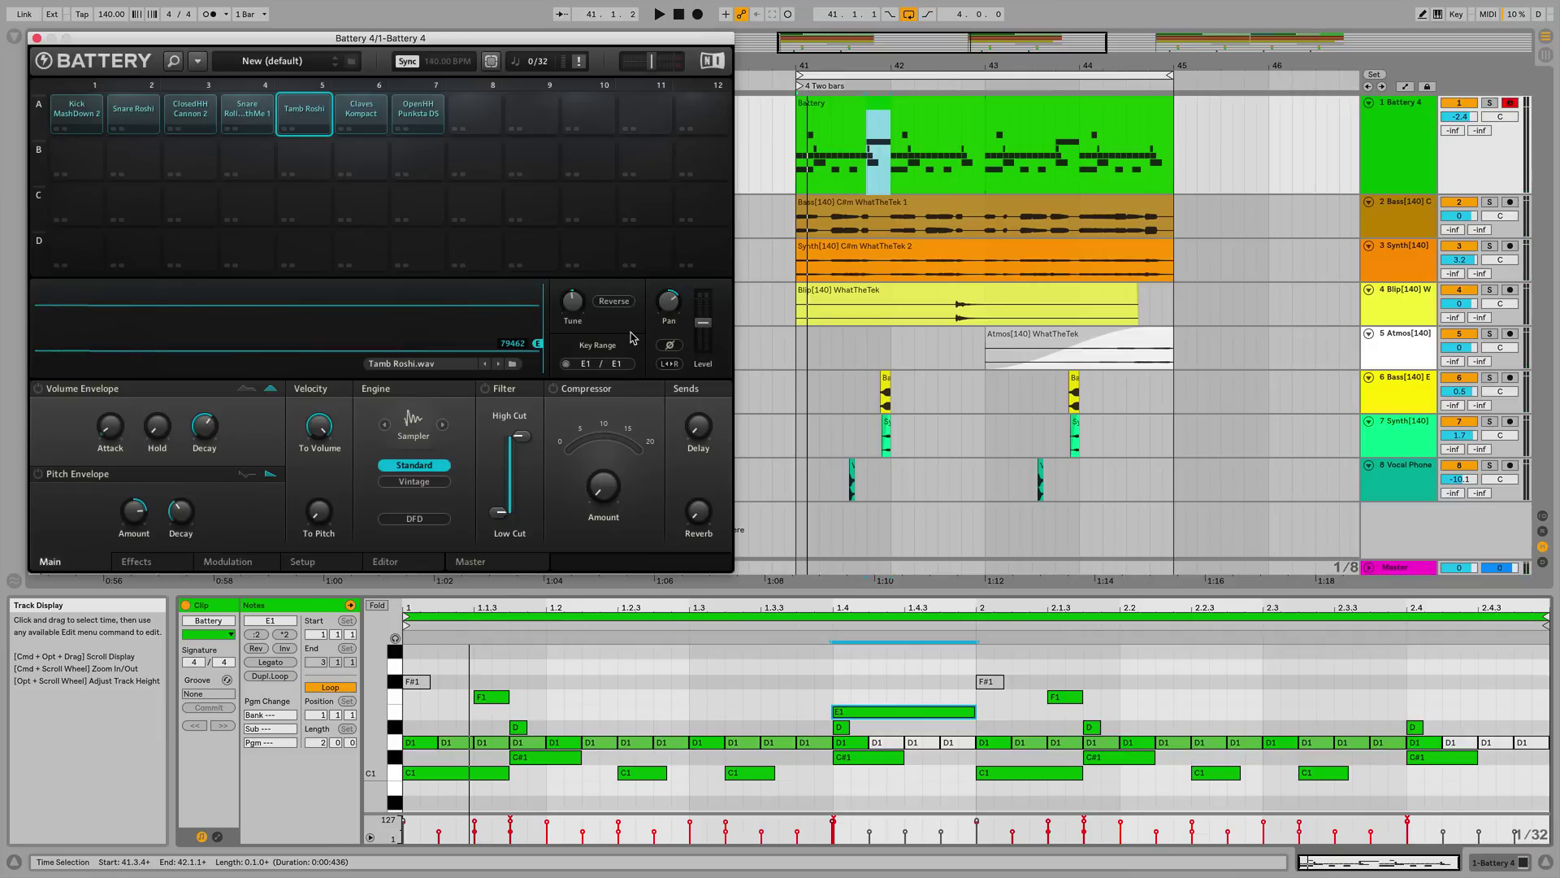
Select the OpenHH Punksta DS pad and play the '5 Eight bars' section.
left_click(422, 109)
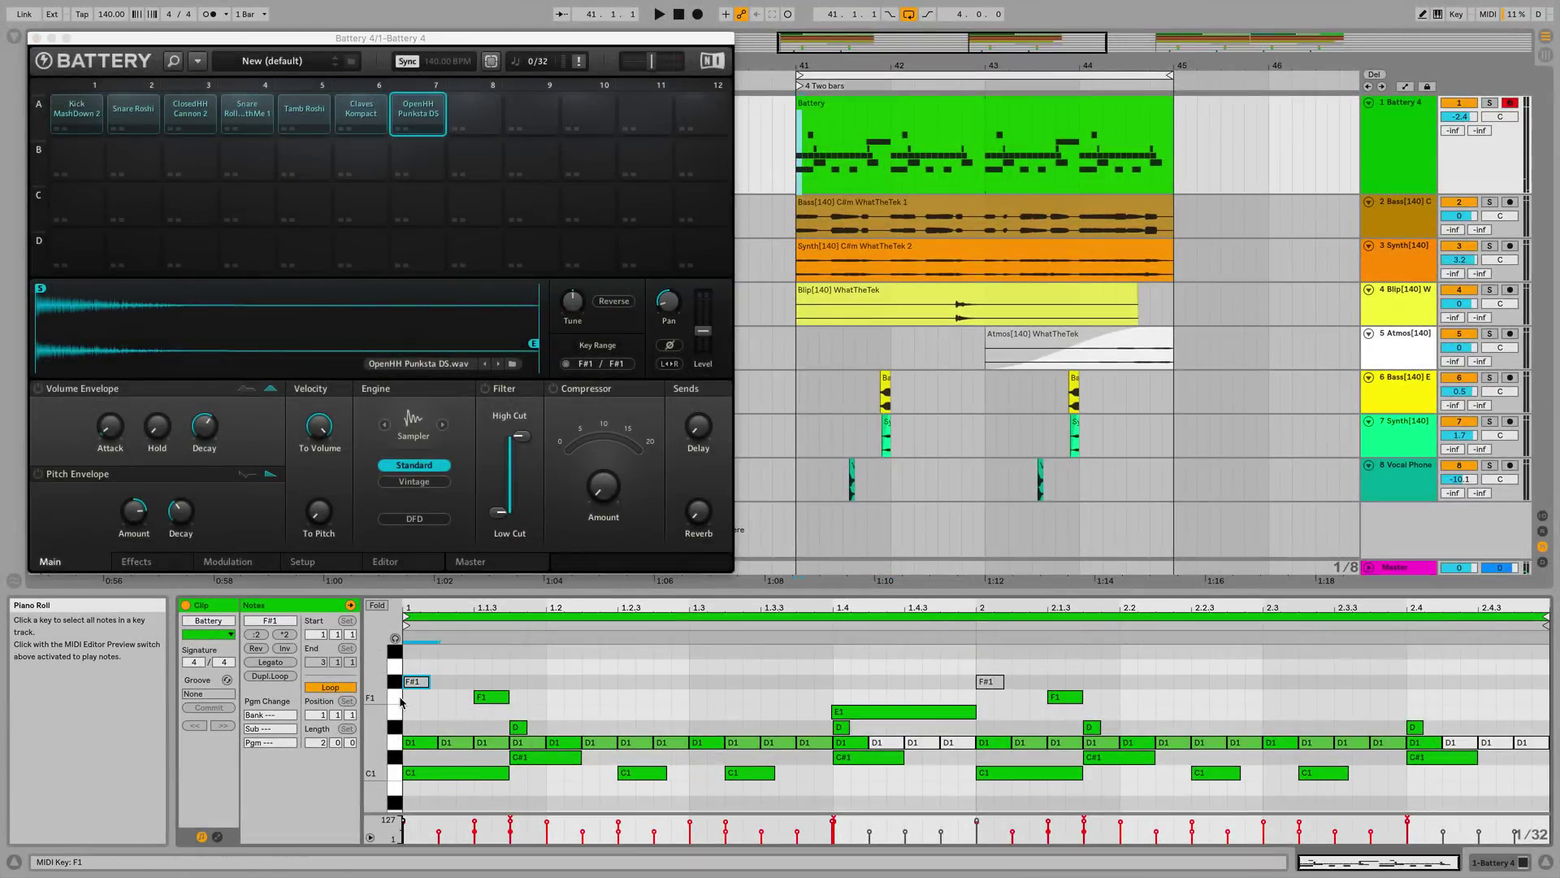
key("space")
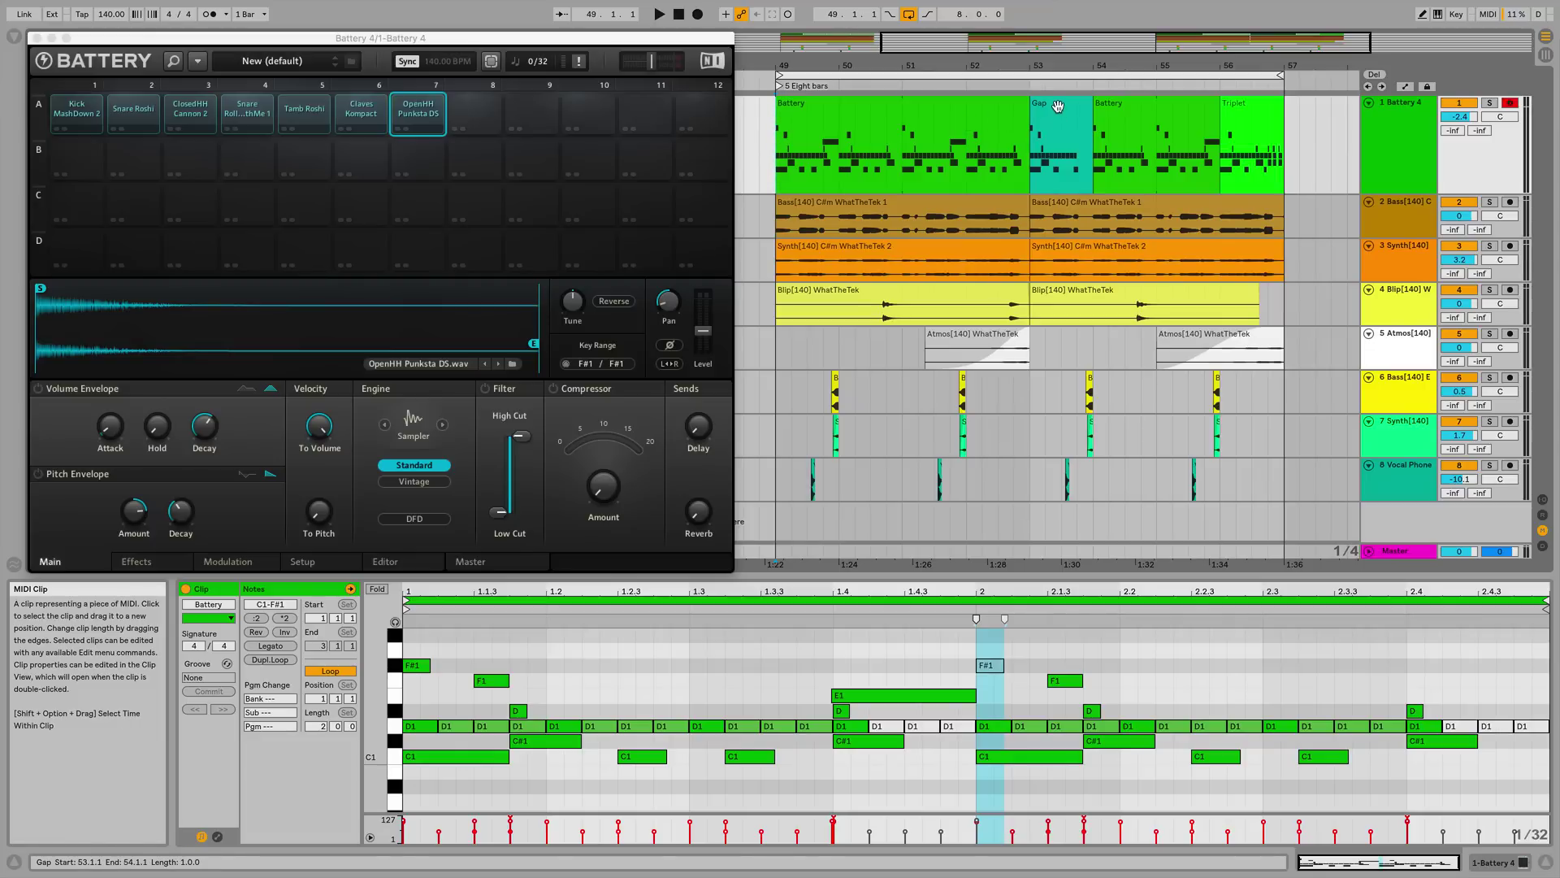
Select the Gap clip and play, then stop, its section.
left_click(1057, 106)
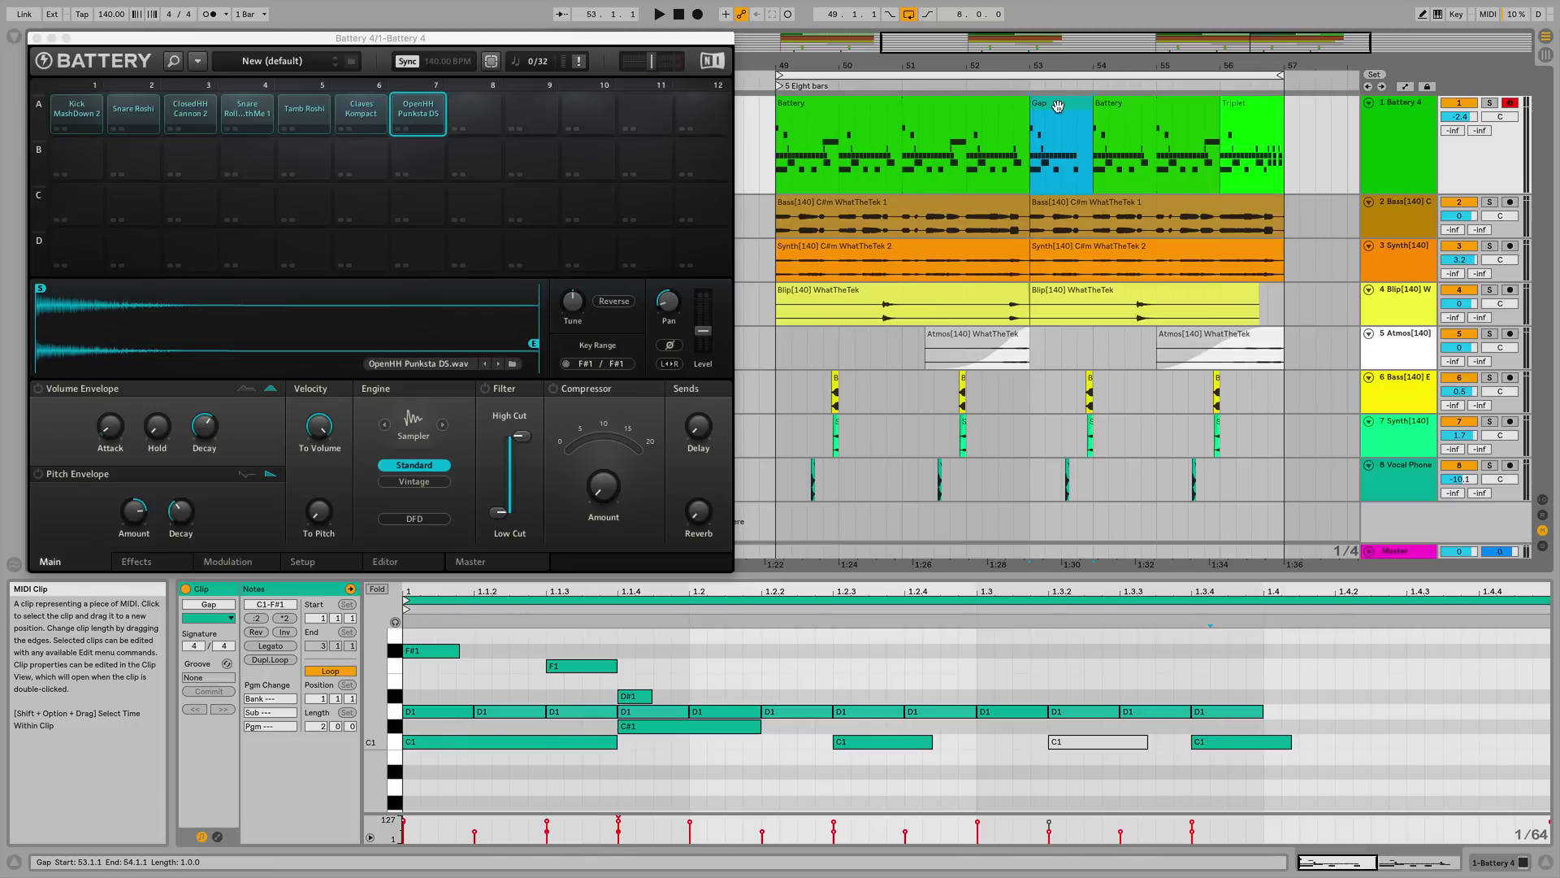
key("space")
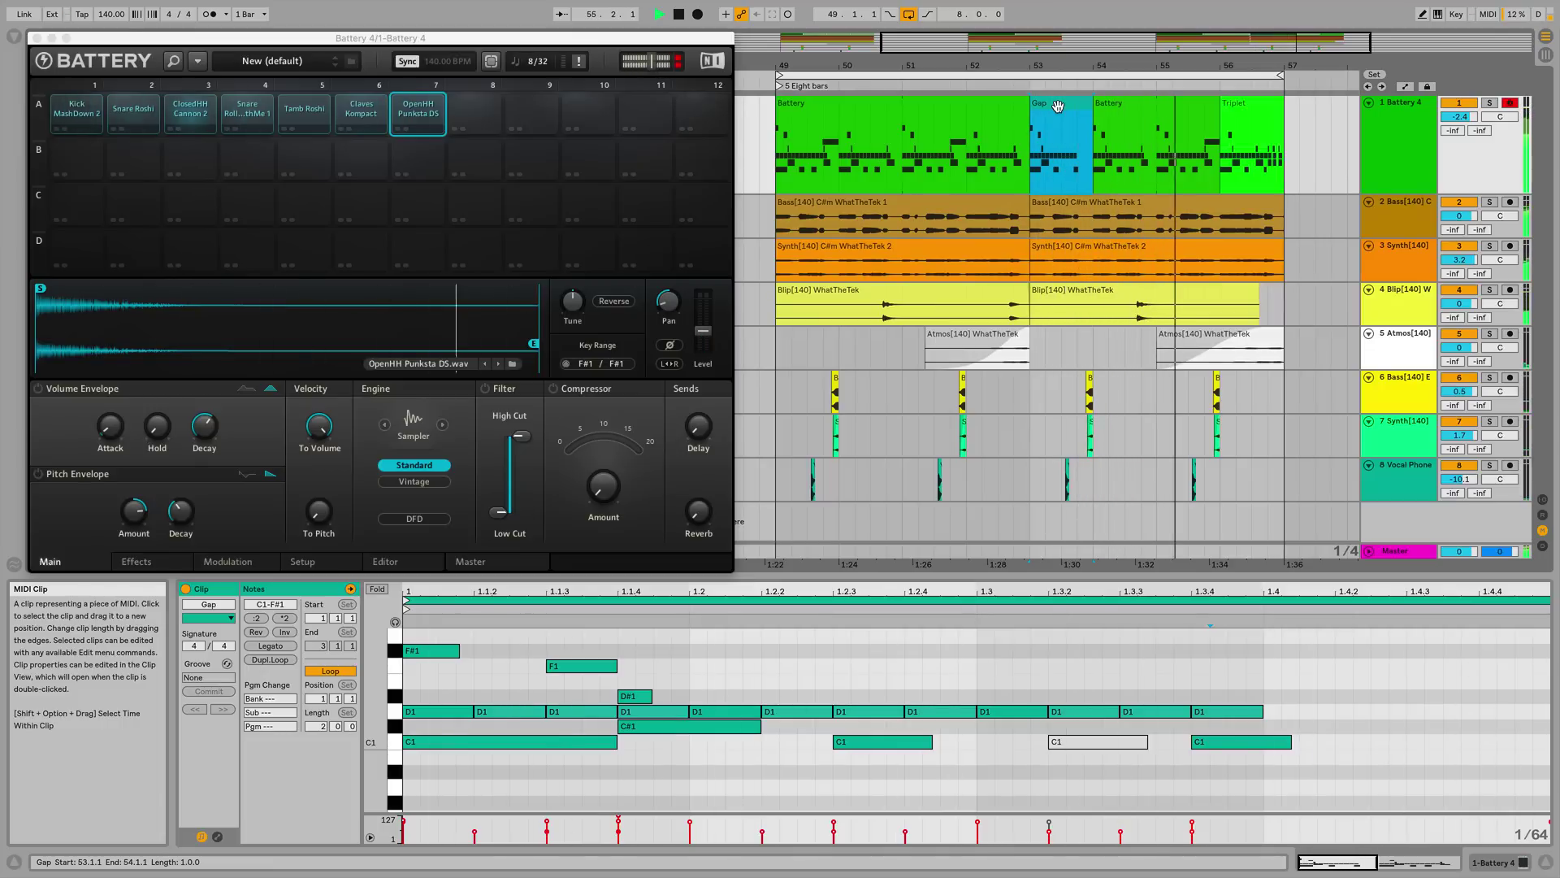
key("space")
key("space")
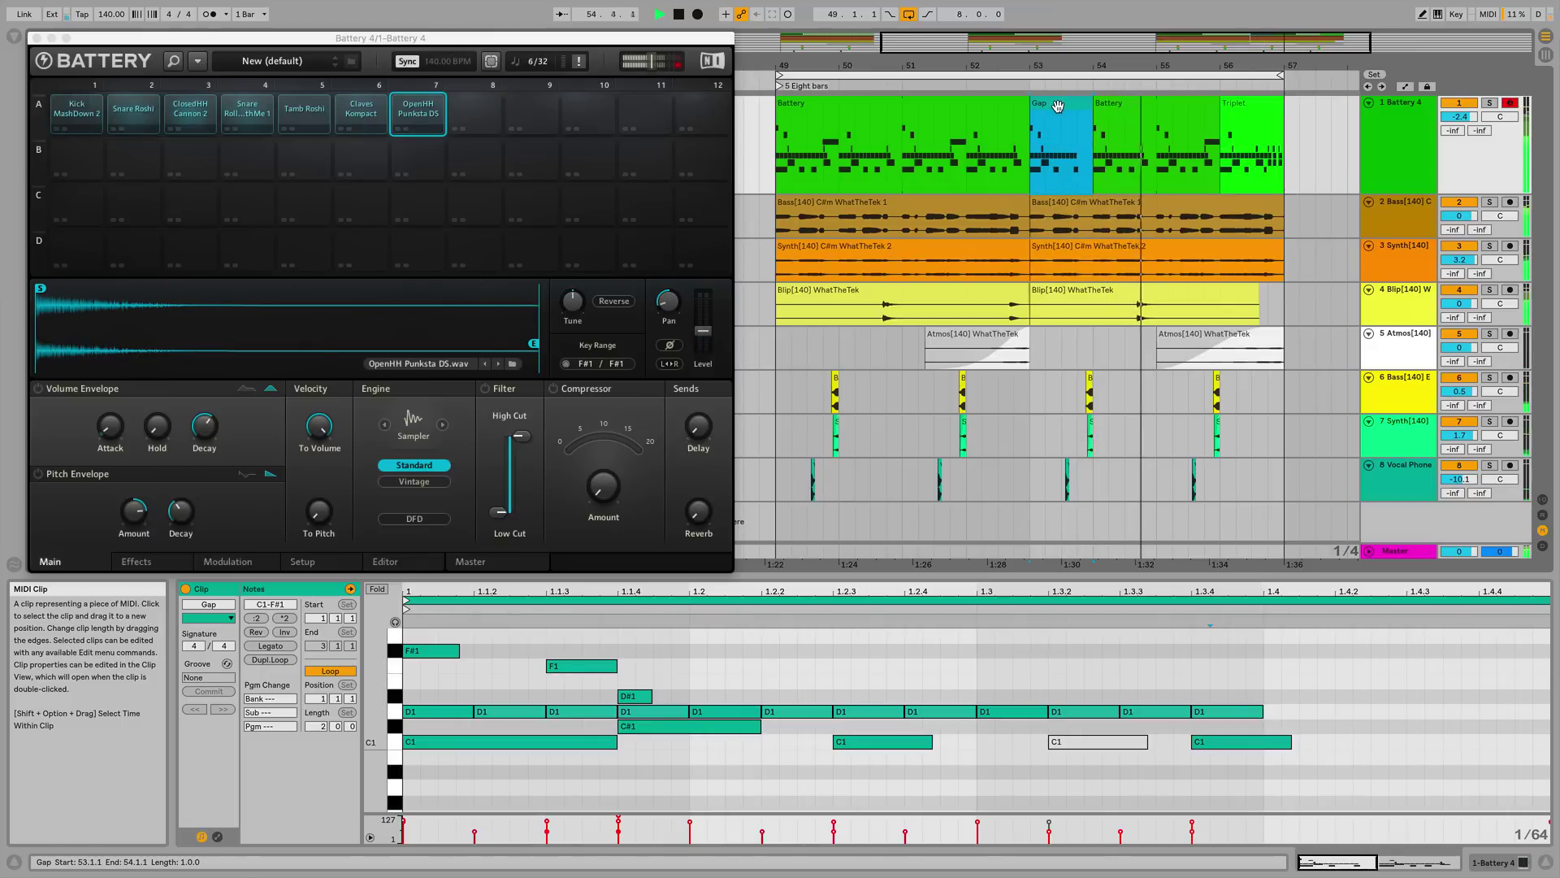
key("space")
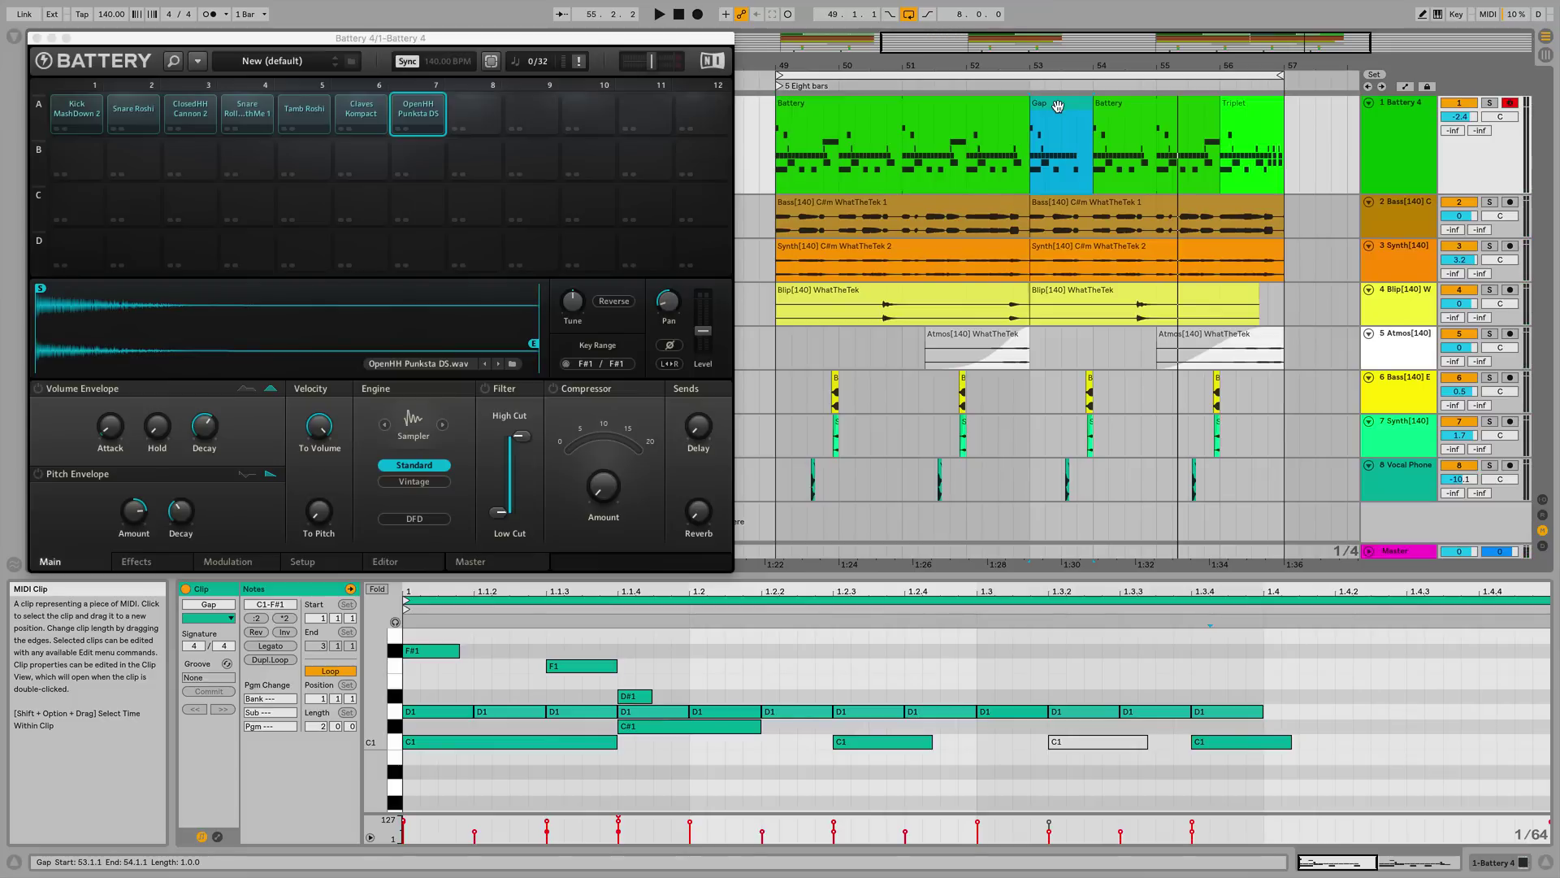
Open the Triplet clip's notes and play the Triplet fill.
left_click(1235, 111)
key("space")
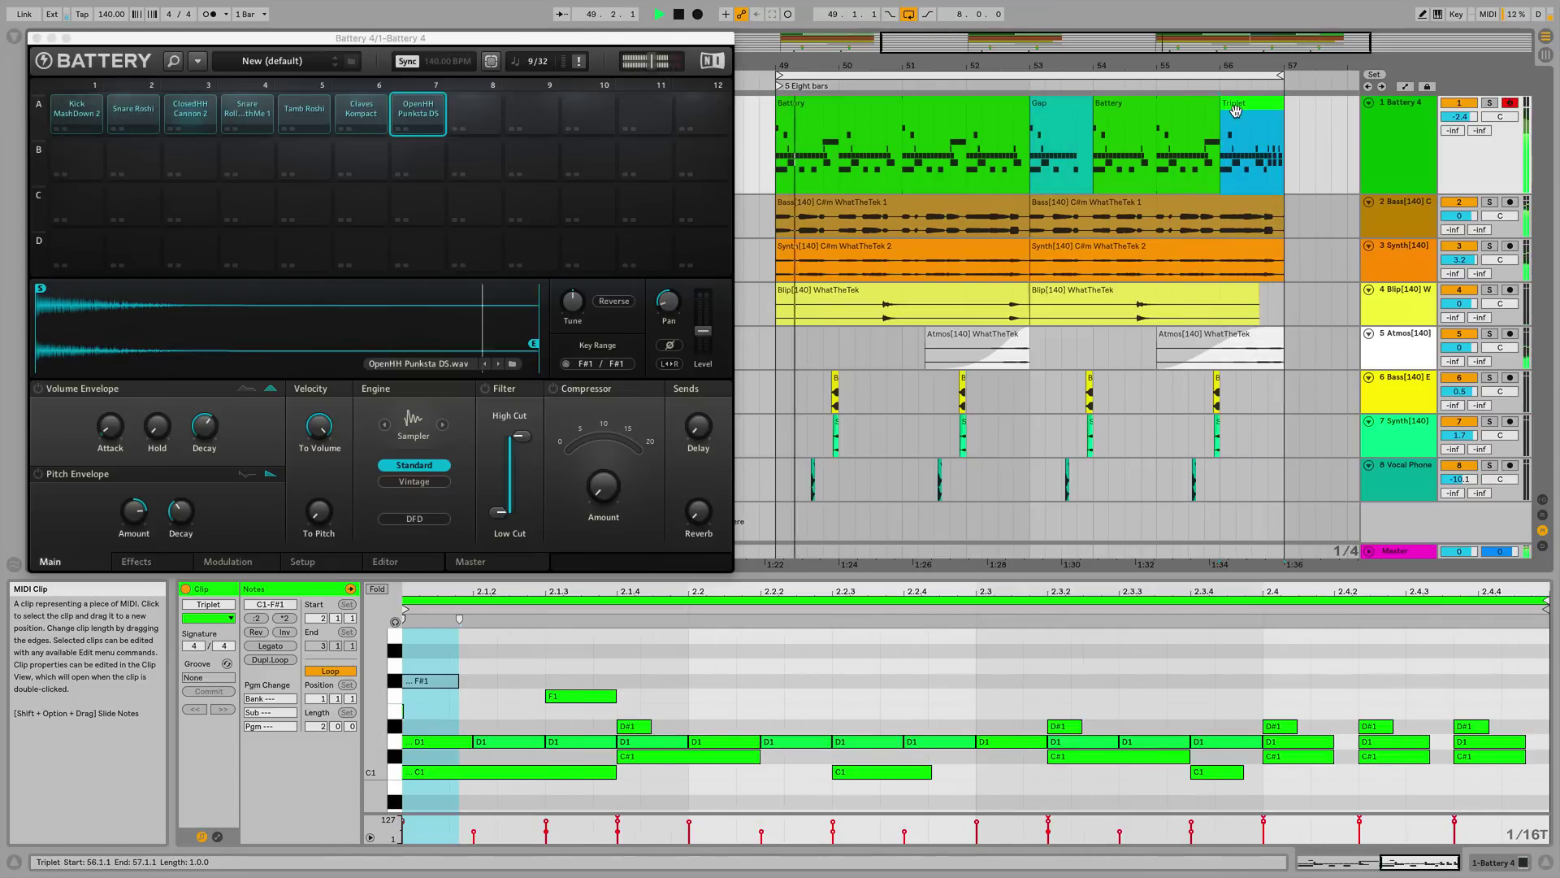
key("space")
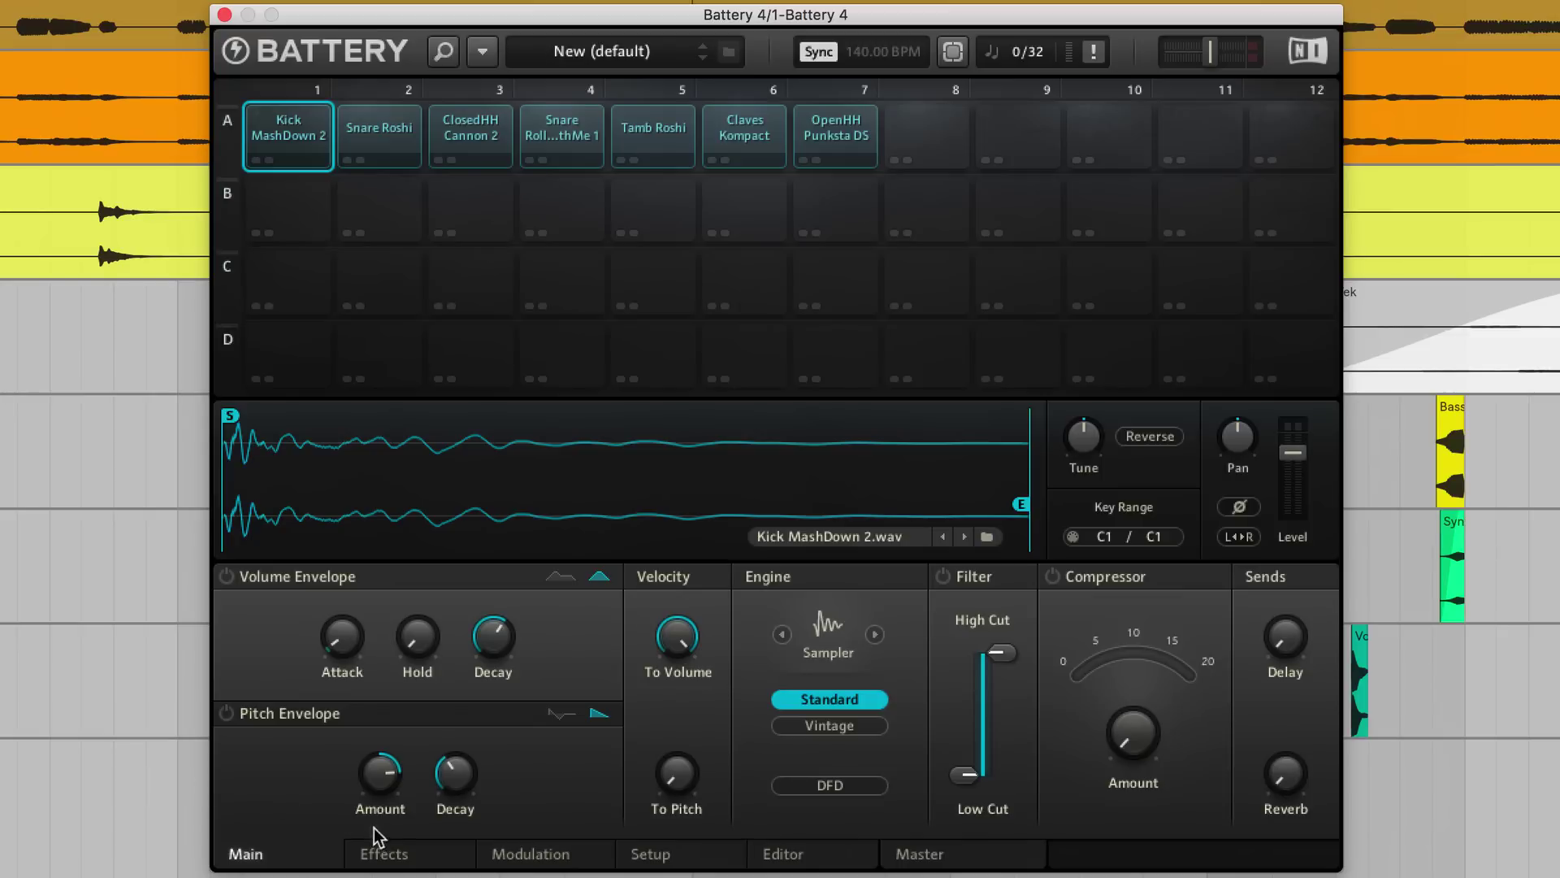
Show Battery's Effects page for the Kick MashDown 2 pad.
left_click(385, 853)
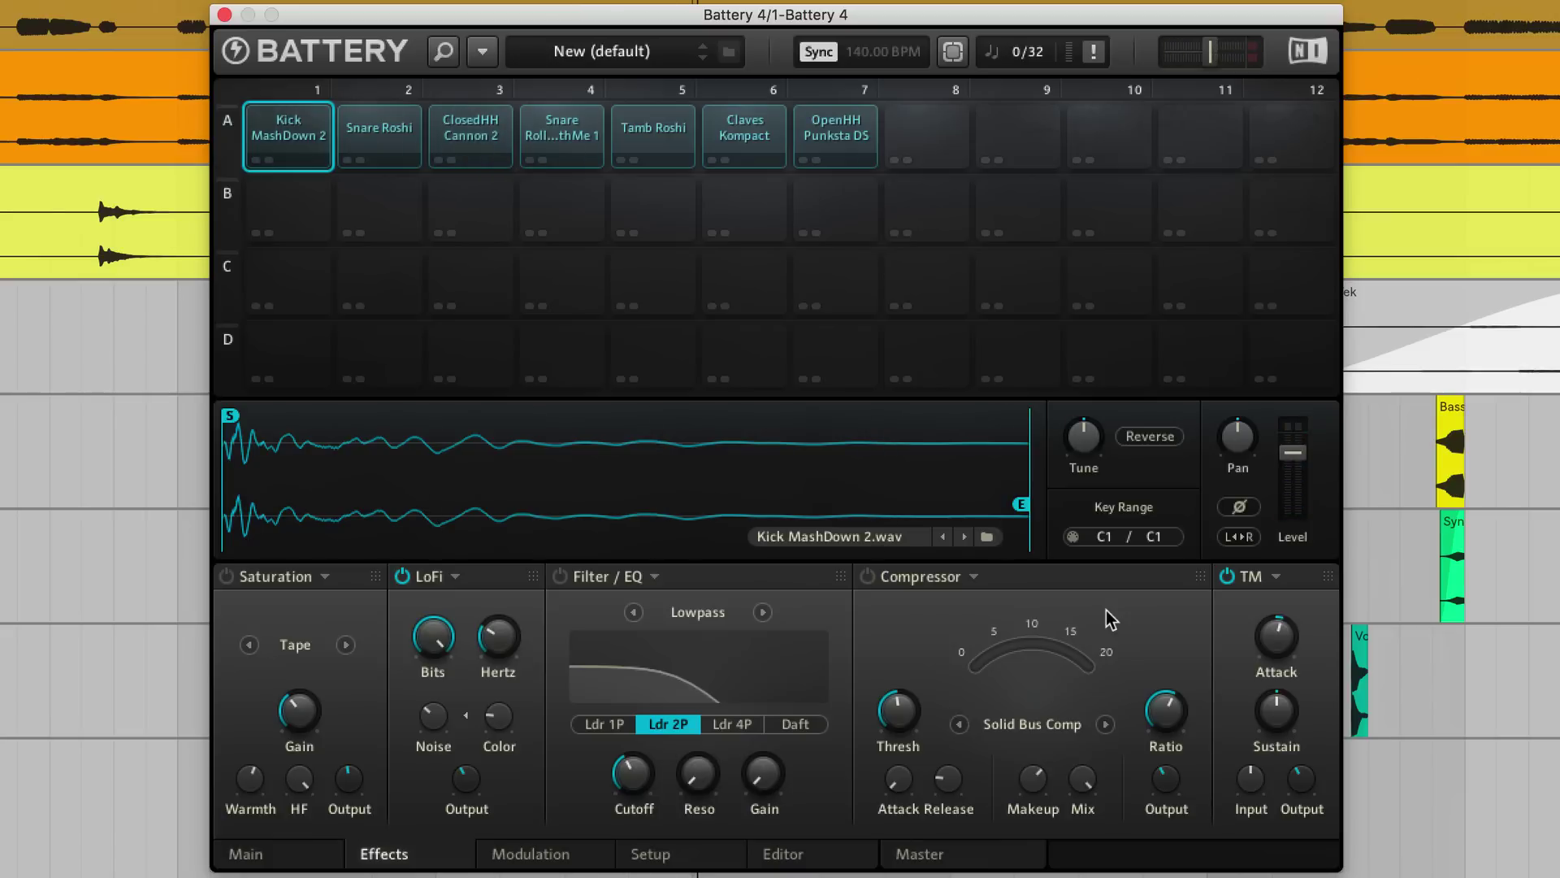
Select the Snare Roshi pad, play the beat, and switch on its TM and Filter/EQ effects.
left_click(388, 130)
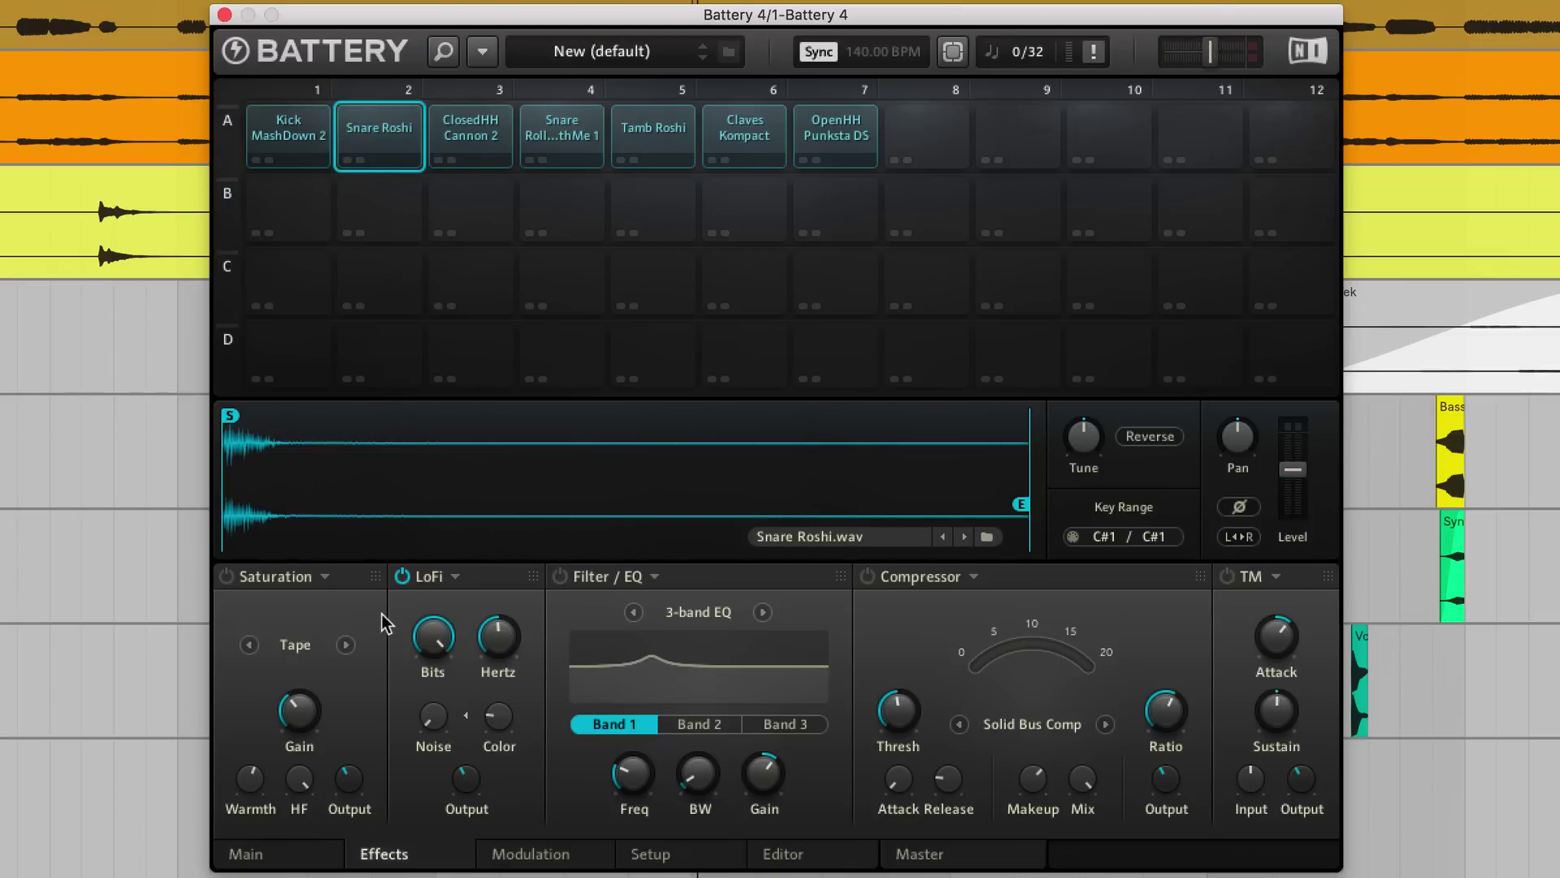
key("space")
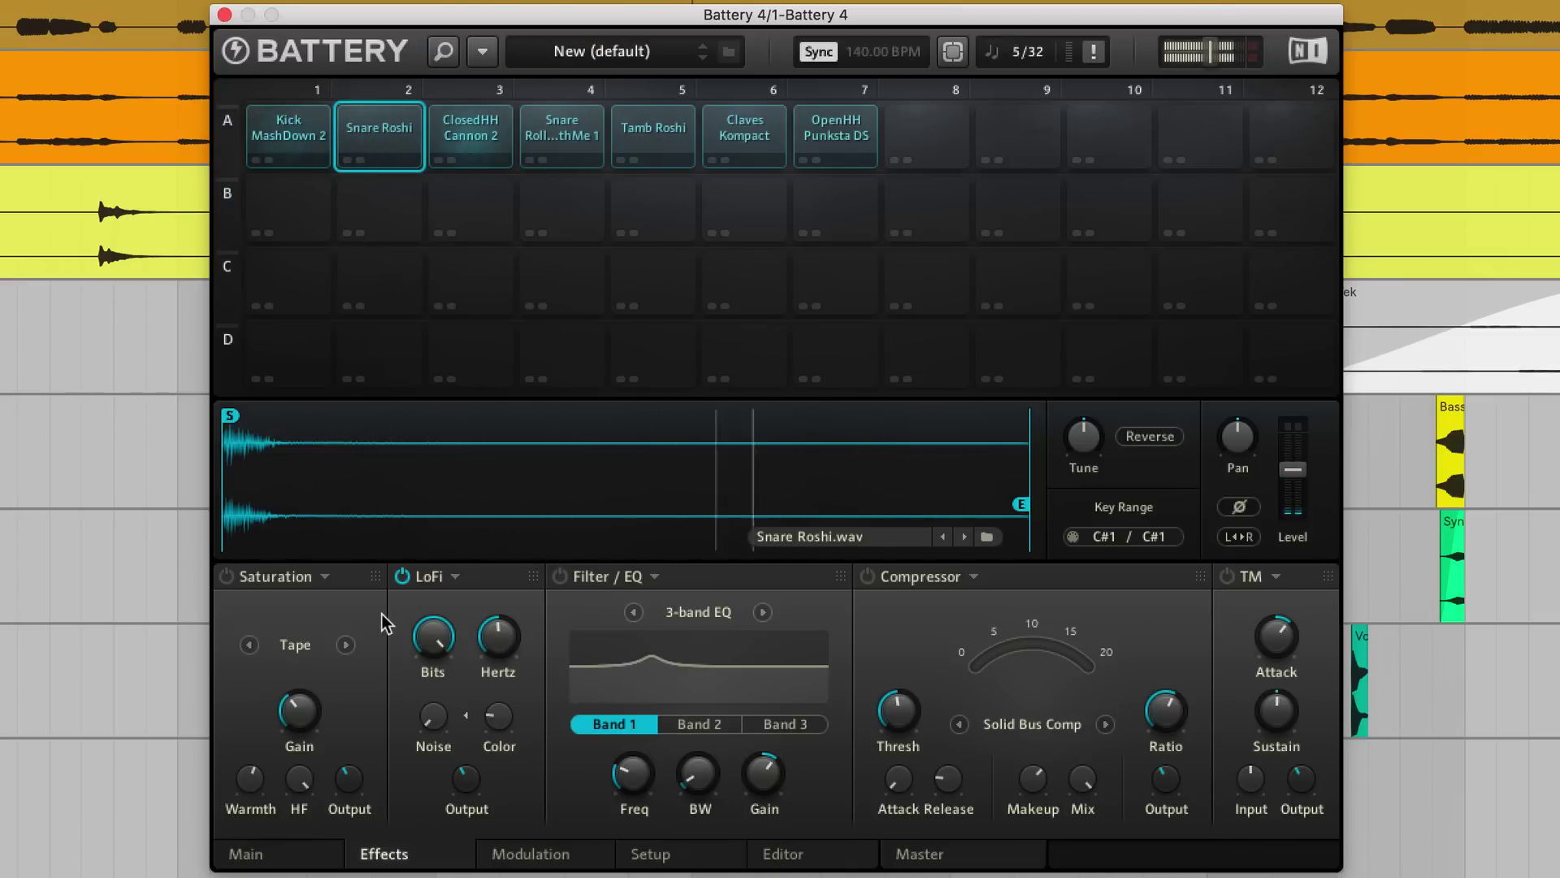
left_click(1228, 578)
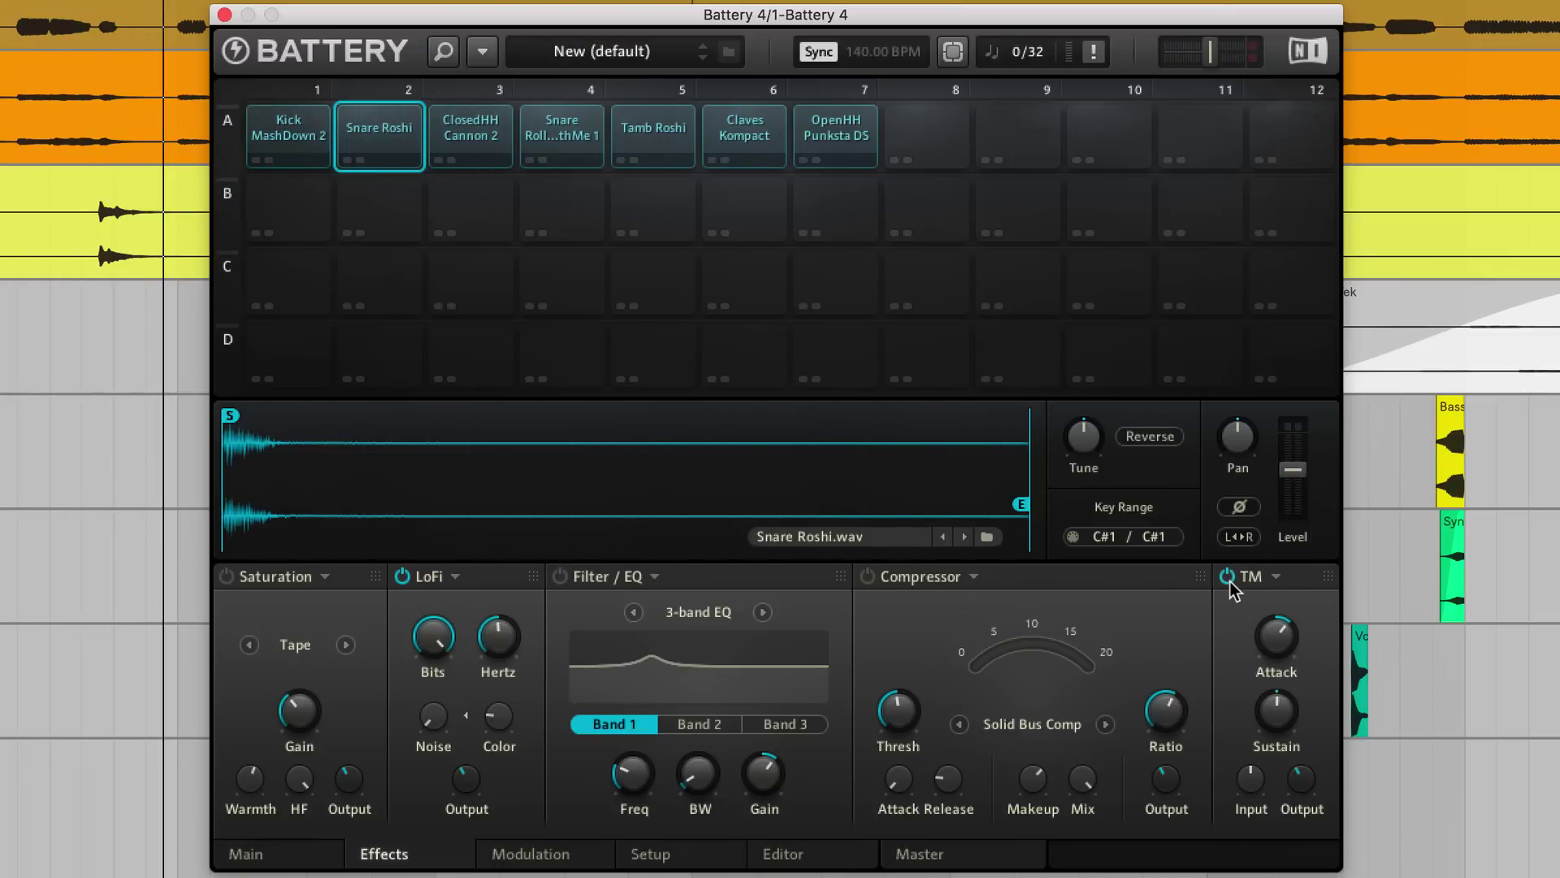
left_click(561, 577)
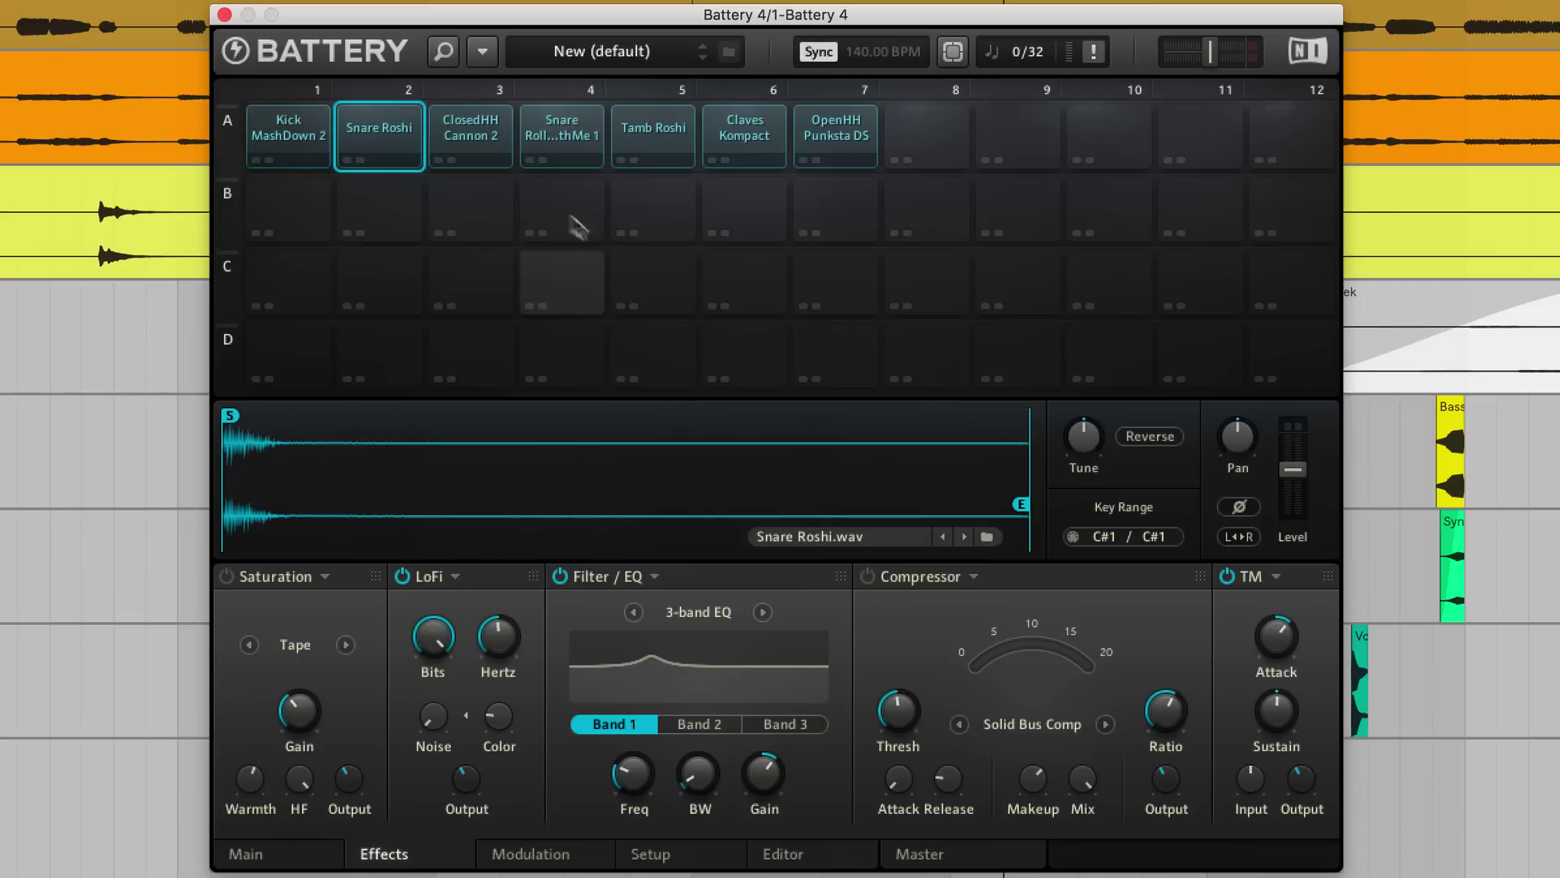
For the ClosedHH Cannon 2 pad, set a fairly large LFO 1 to Pan modulation amount.
left_click(503, 147)
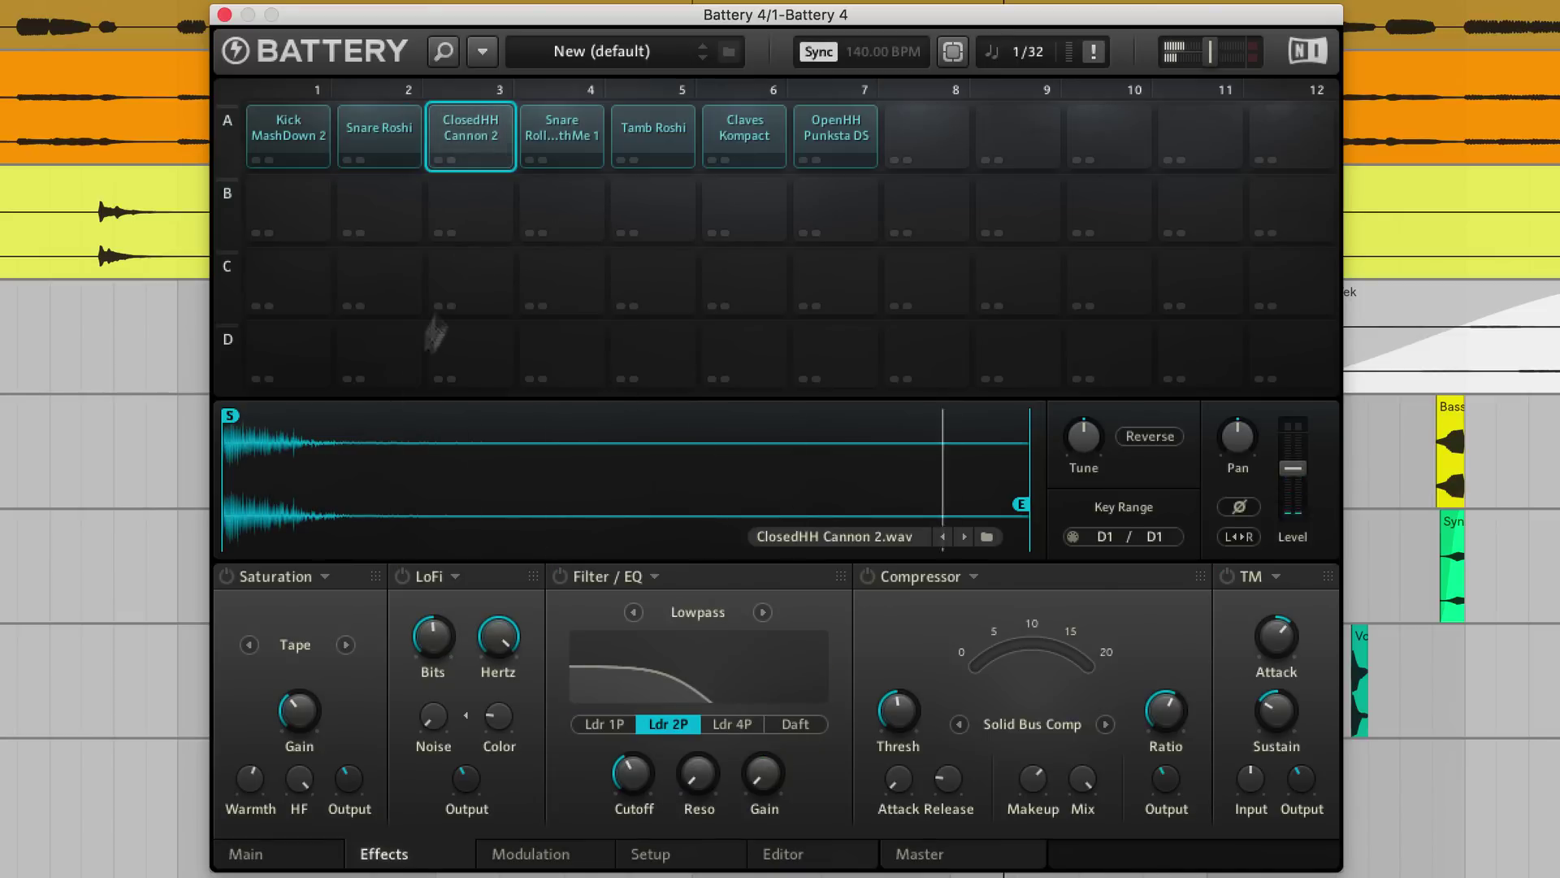
key("space")
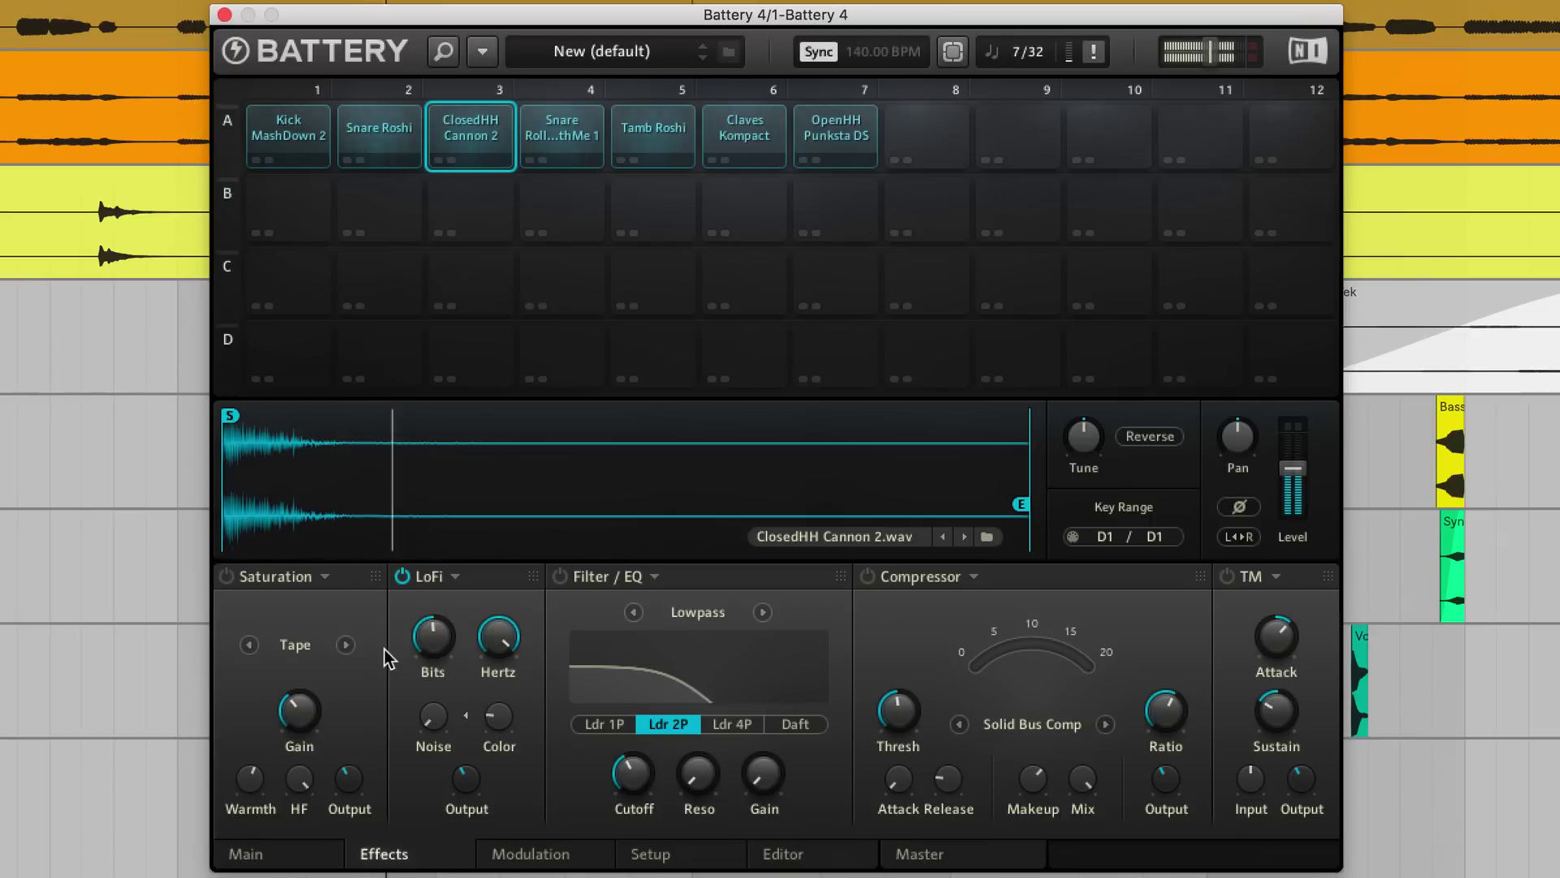
left_click(562, 860)
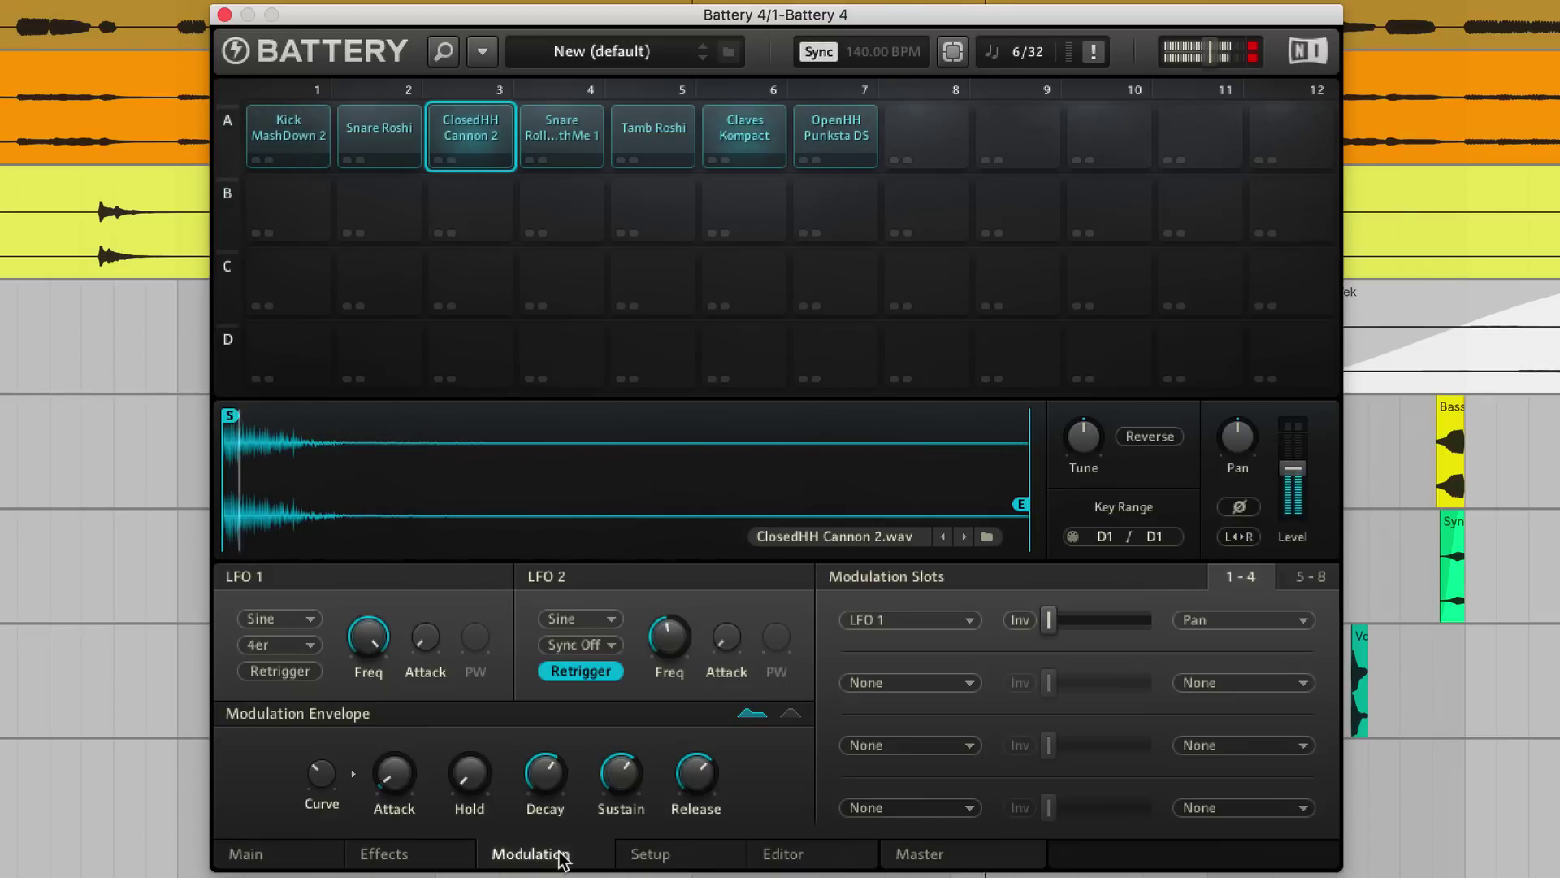
mouse_move(348, 608)
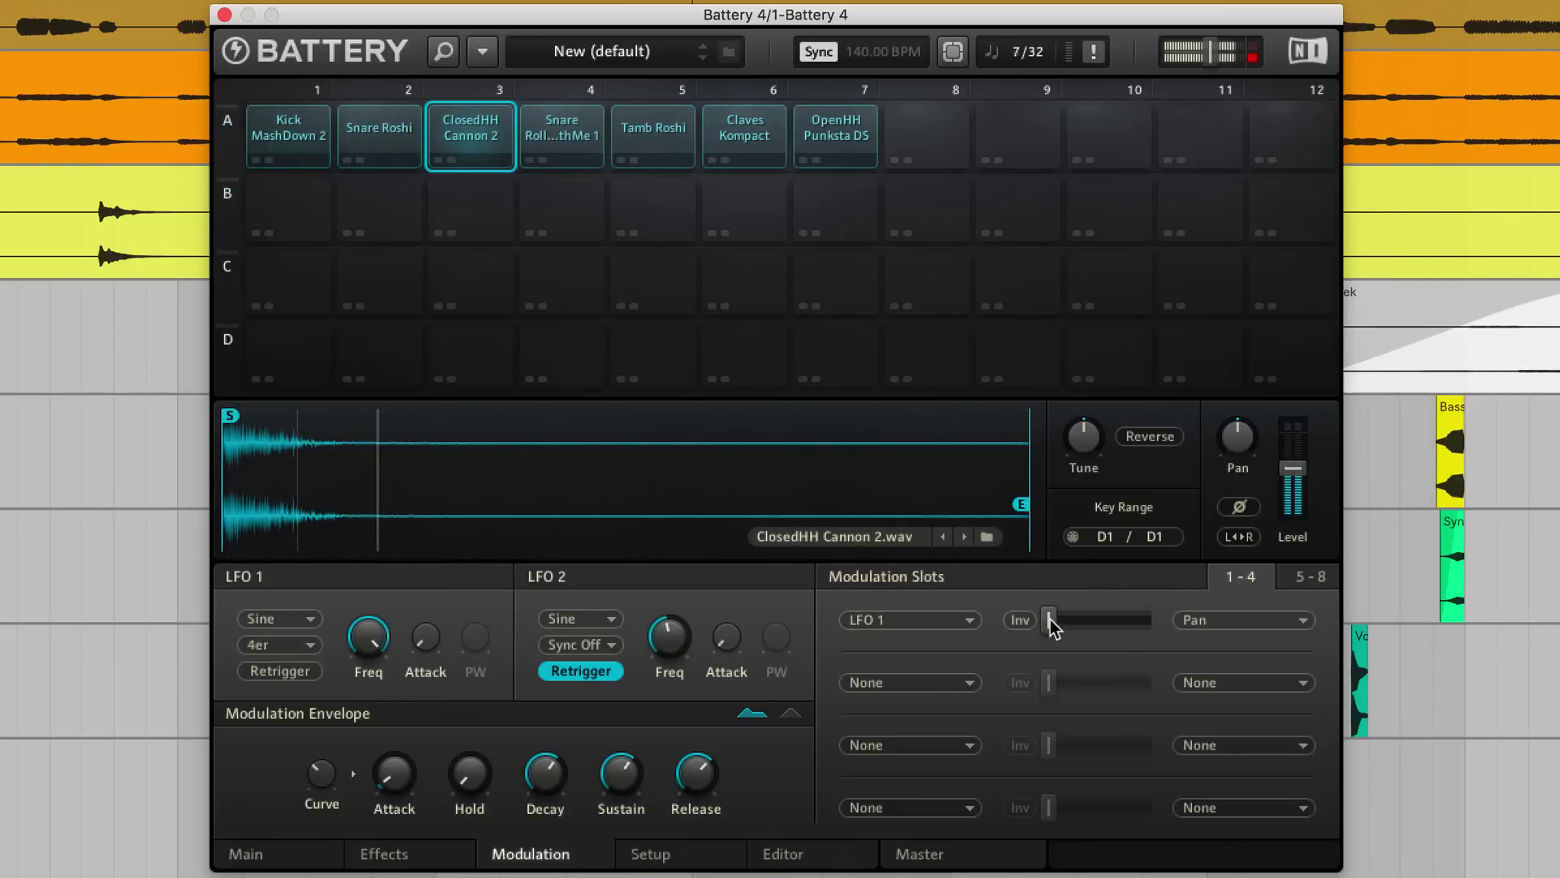
left_click_drag(1046, 621, 1151, 619)
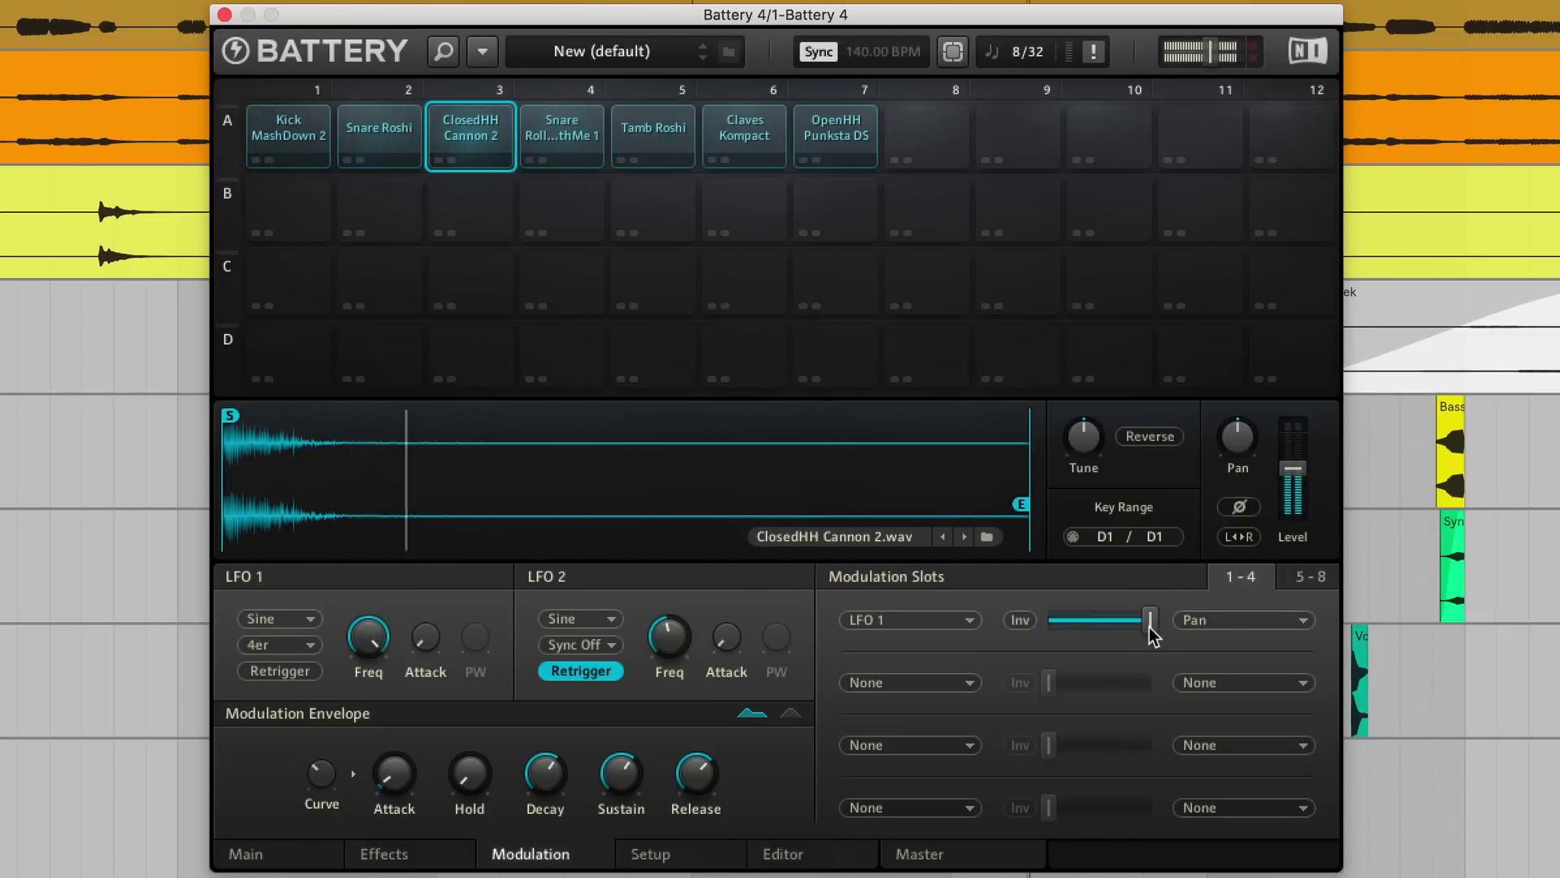
left_click_drag(1149, 629, 1122, 626)
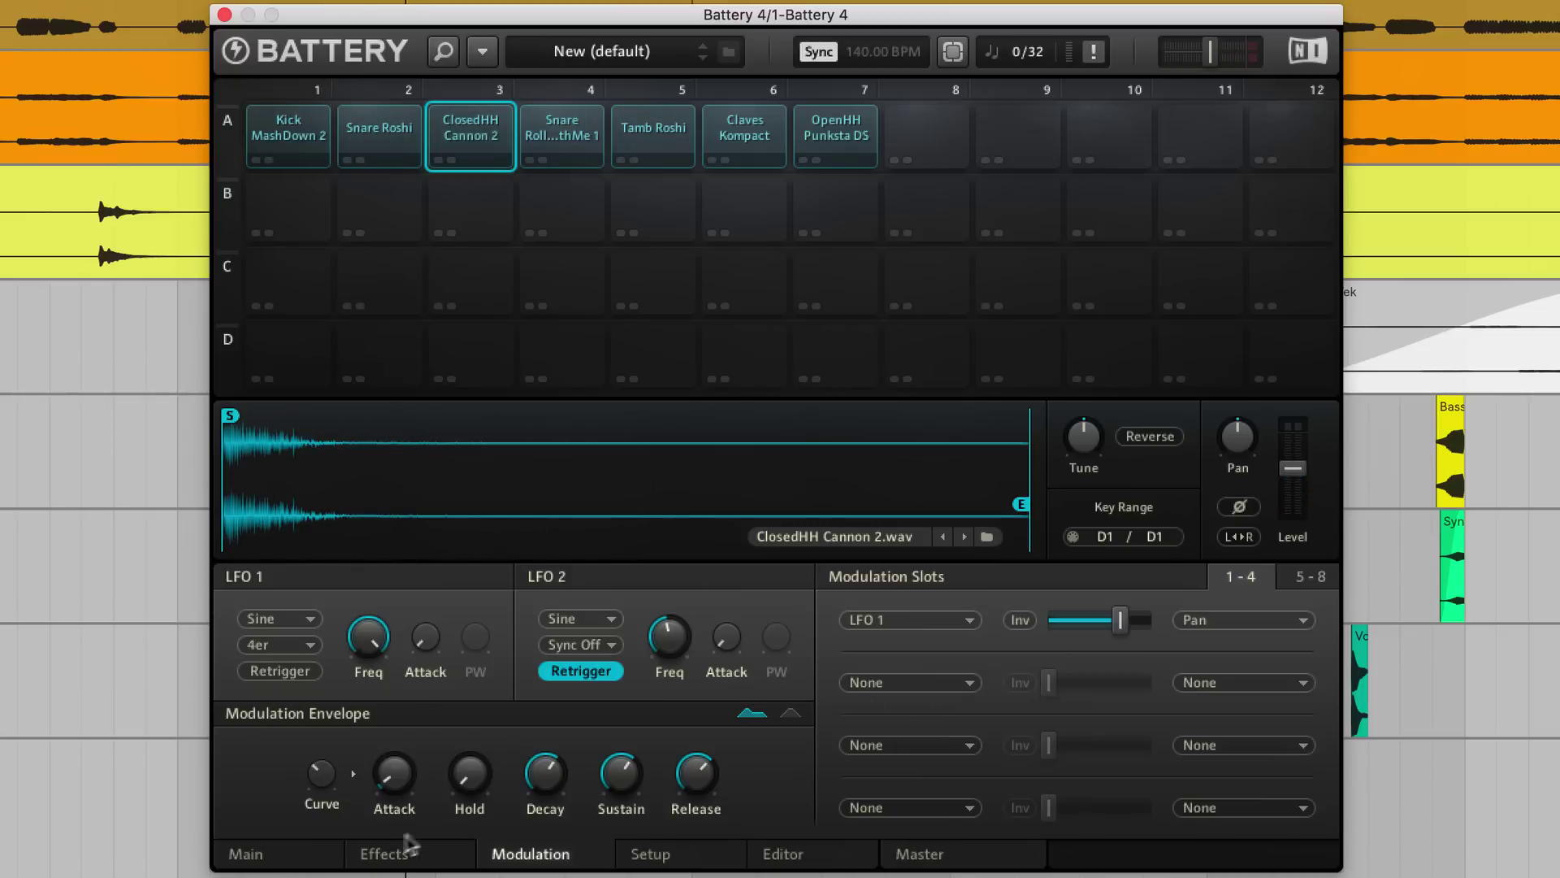
In Battery's Master page, switch on the Compressor, TM and Limiter while the beat plays.
left_click(967, 854)
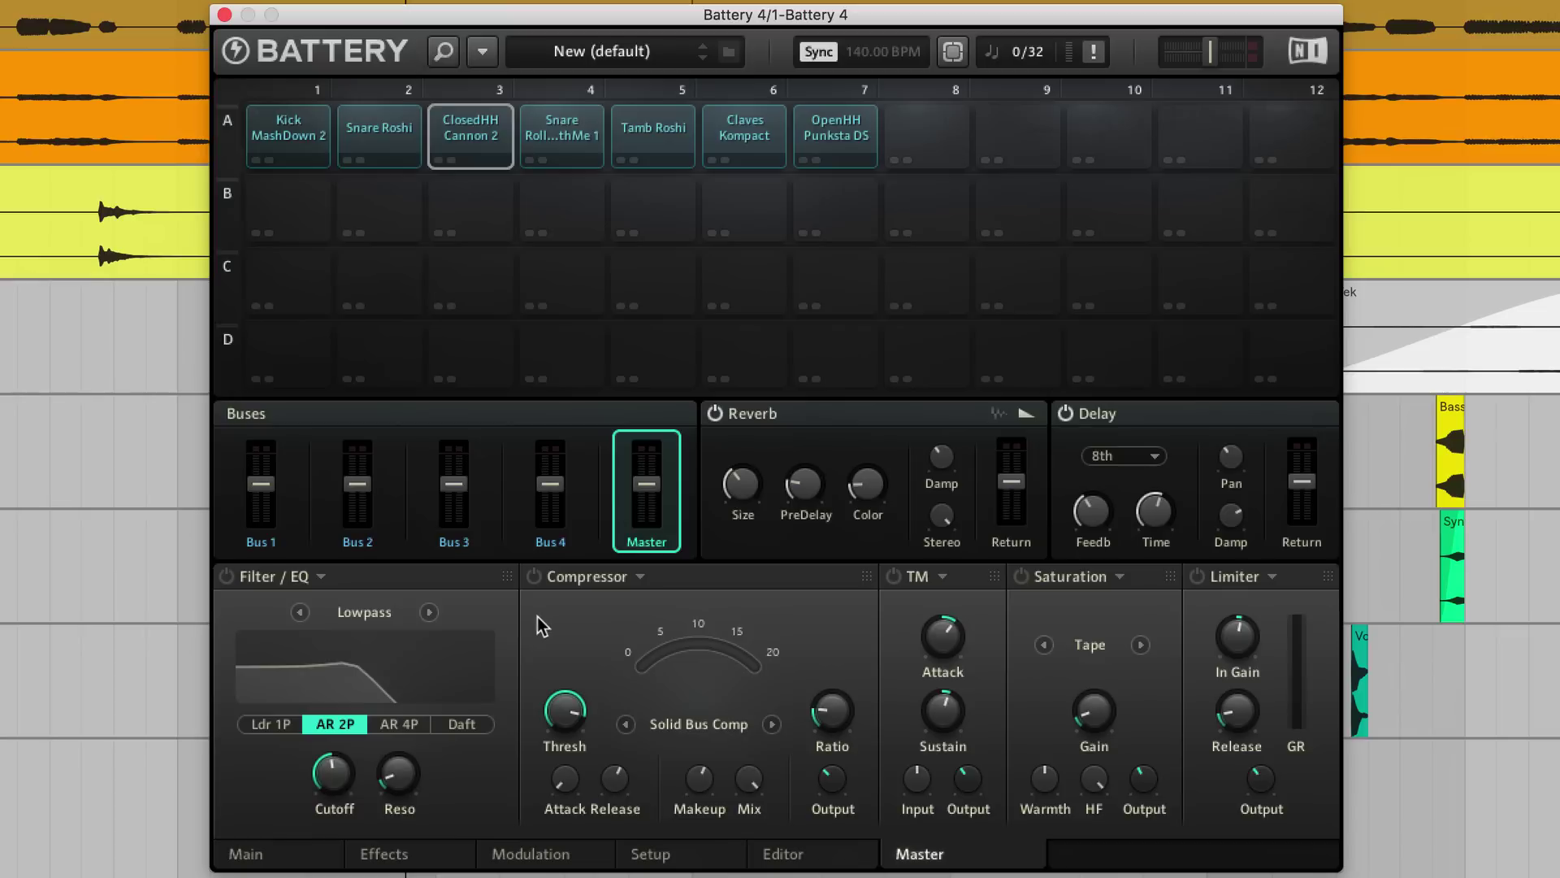
key("space")
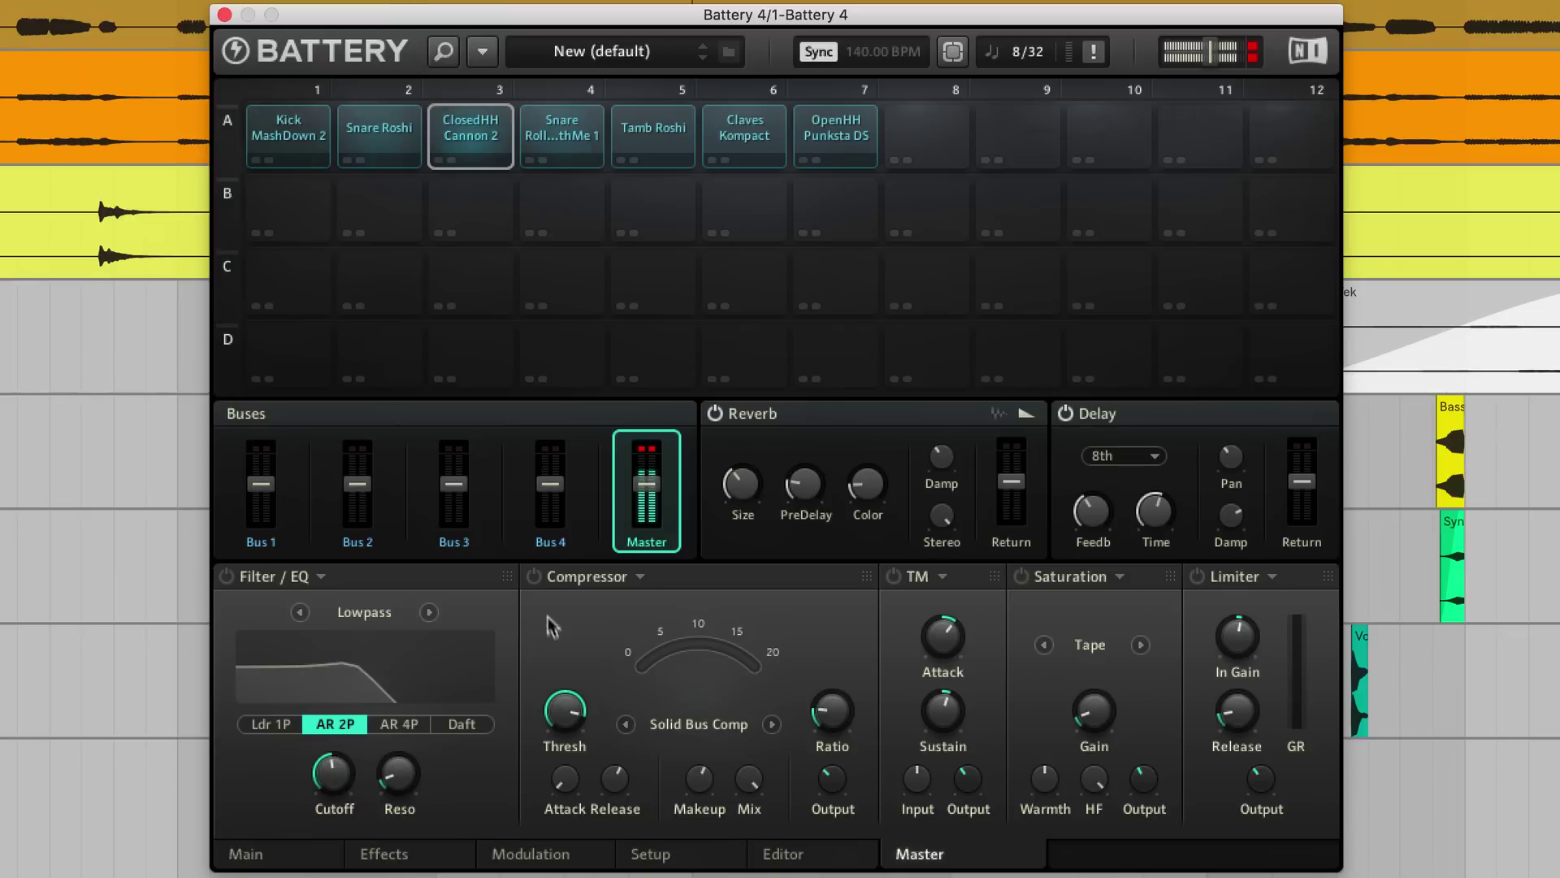
left_click(535, 576)
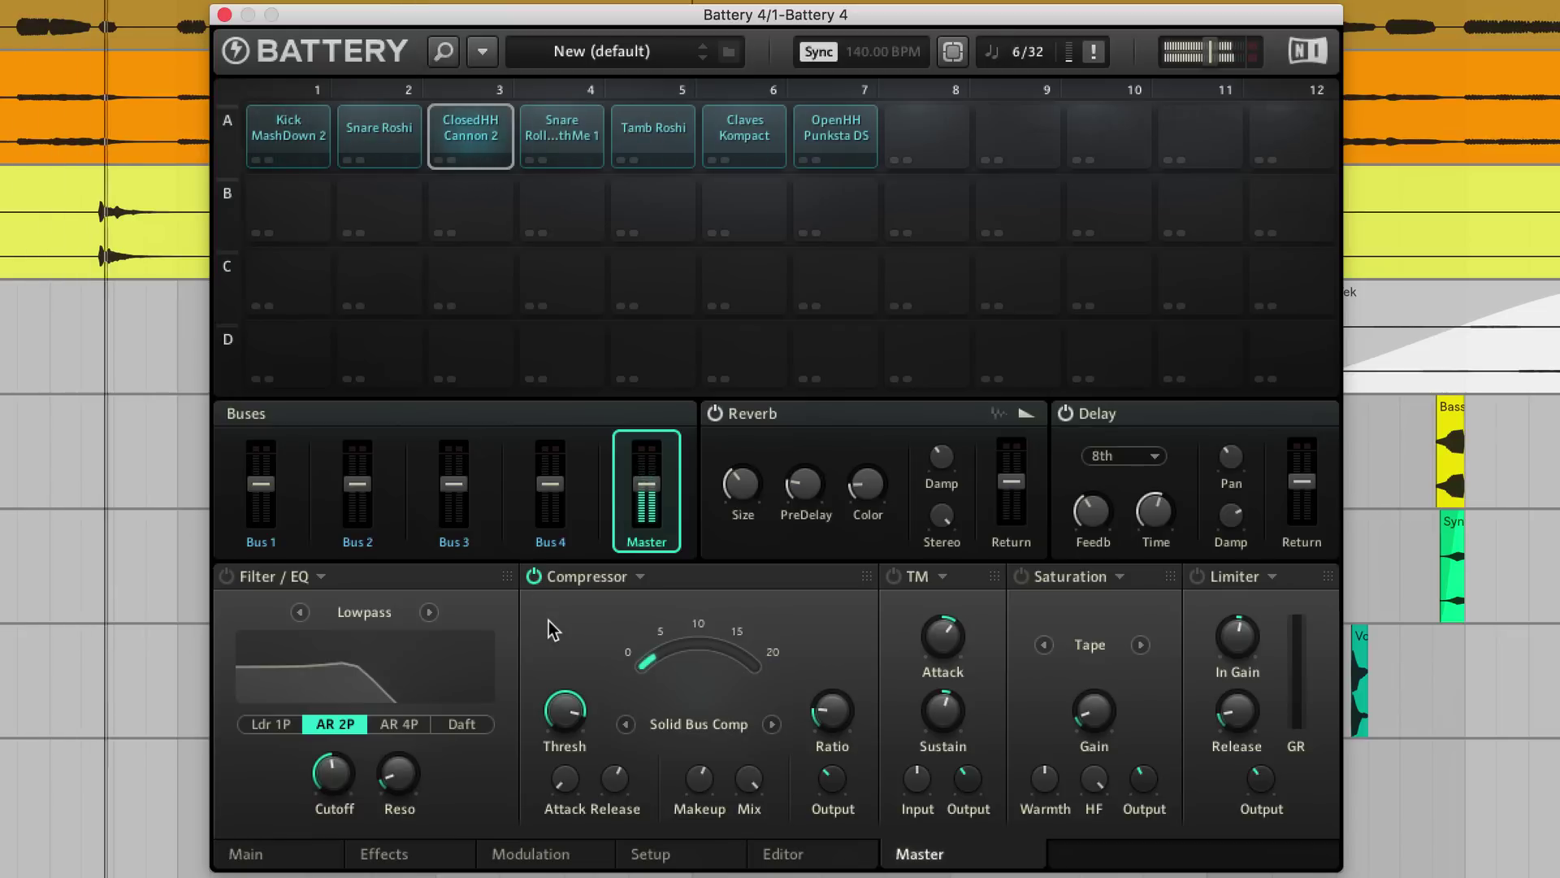
left_click(894, 580)
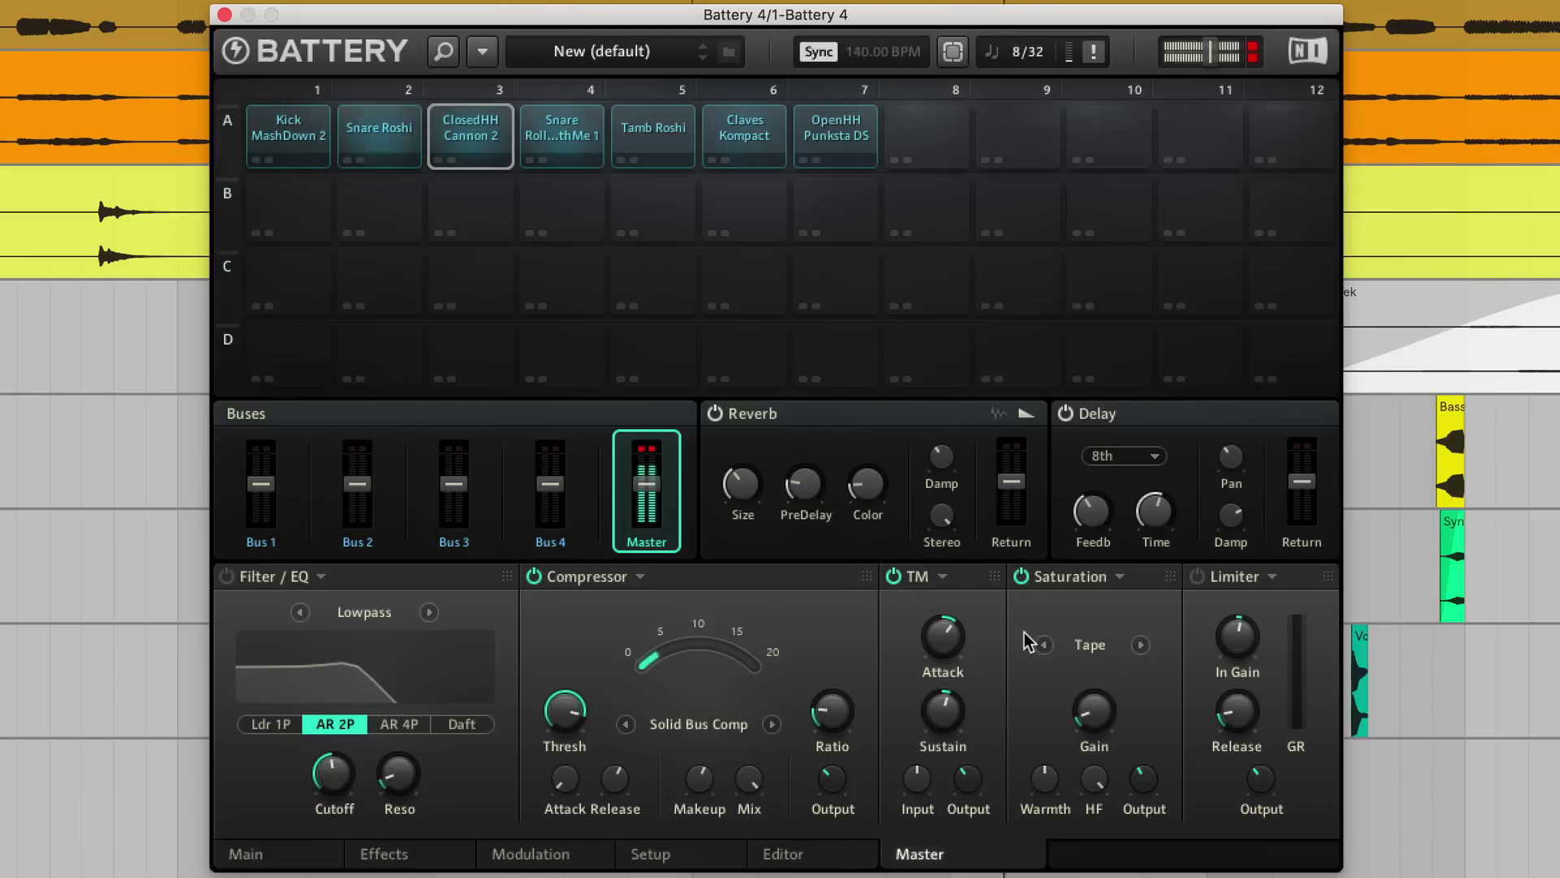
left_click(1194, 577)
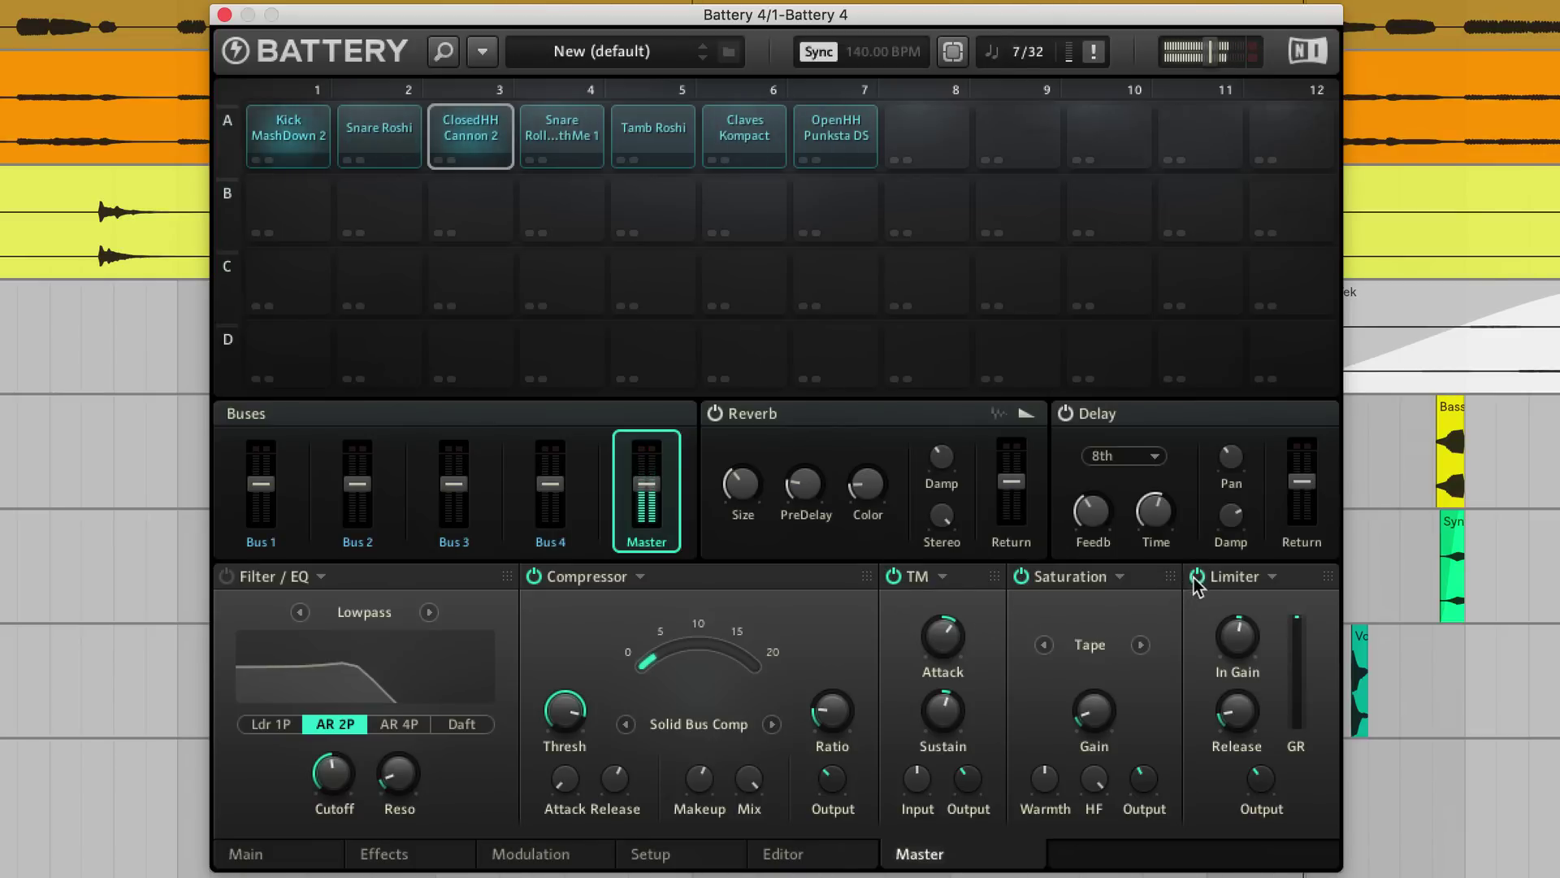